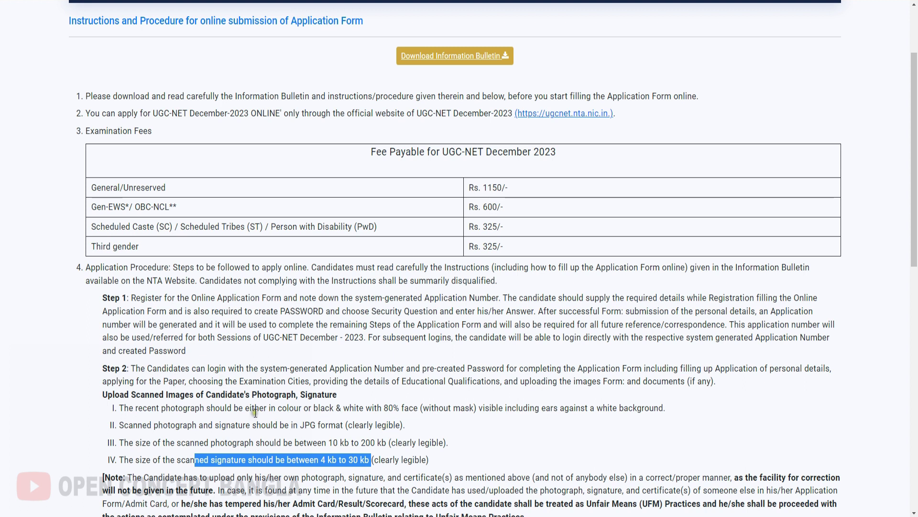
{"action": "left_click_drag", "start_coordinate": [177, 410], "coordinate": [290, 410]}
{"action": "left_click", "coordinate": [297, 412]}
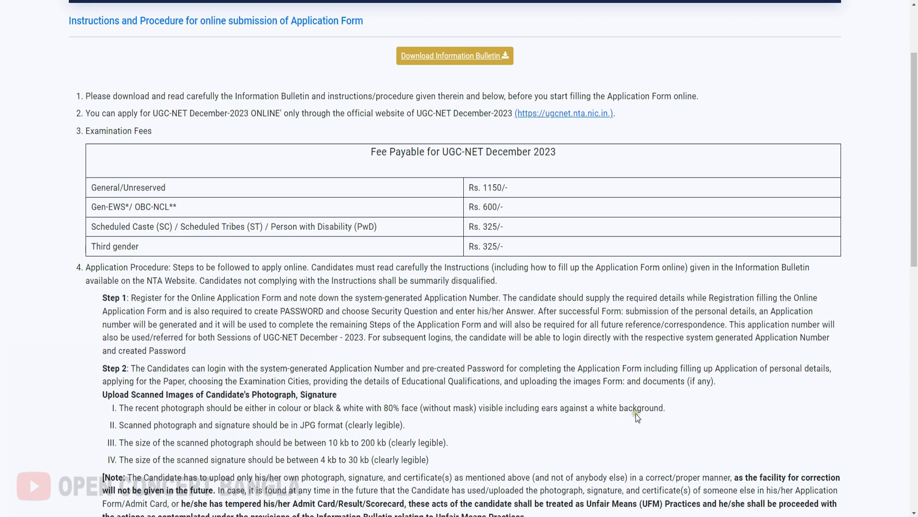
{"action": "scroll", "coordinate": [635, 415], "scroll_direction": "down", "scroll_amount": 5}
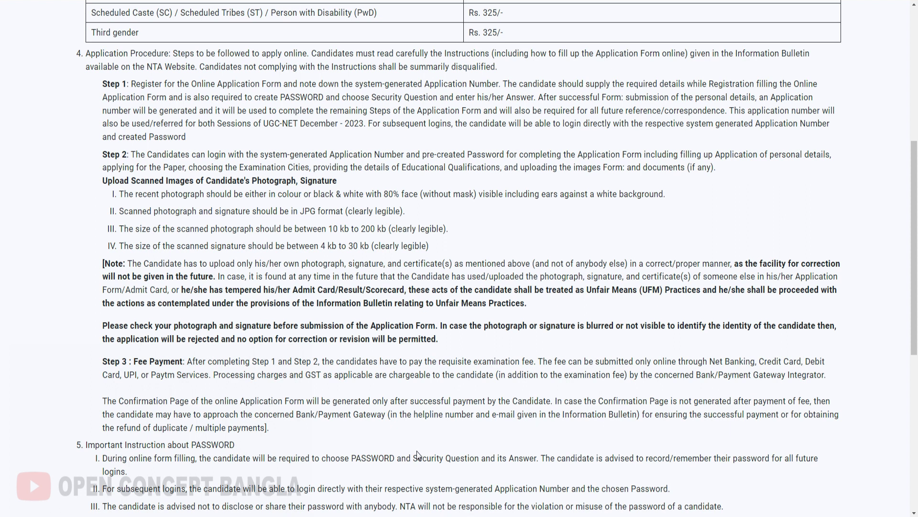
{"action": "scroll", "coordinate": [417, 454], "scroll_direction": "down", "scroll_amount": 5}
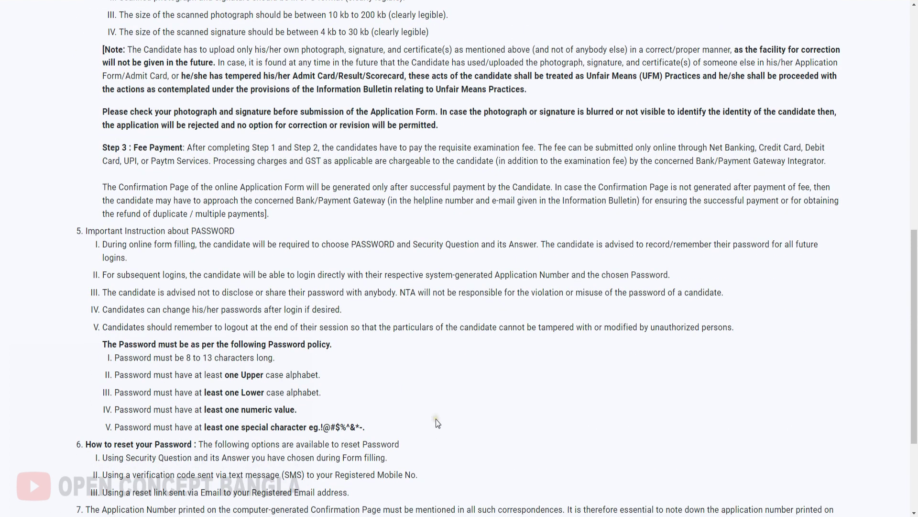
{"action": "scroll", "coordinate": [438, 422], "scroll_direction": "down", "scroll_amount": 4}
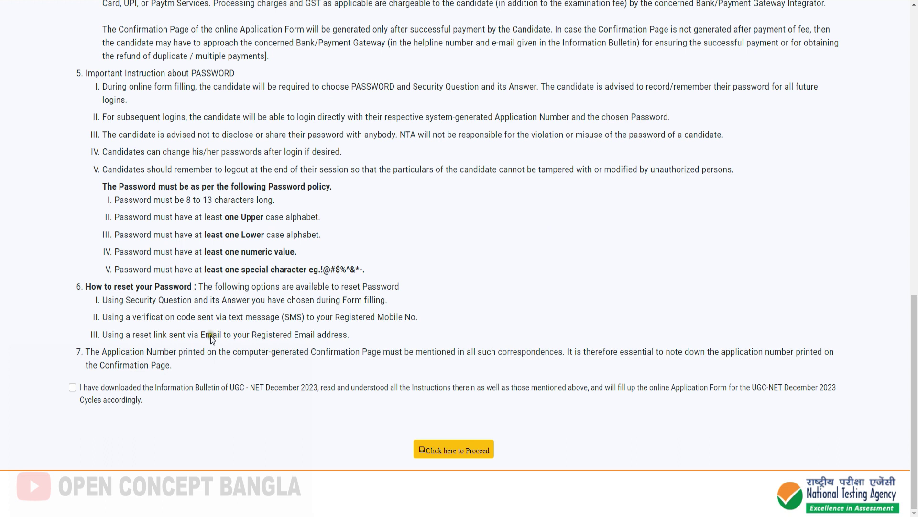
{"action": "left_click_drag", "start_coordinate": [123, 190], "coordinate": [308, 269]}
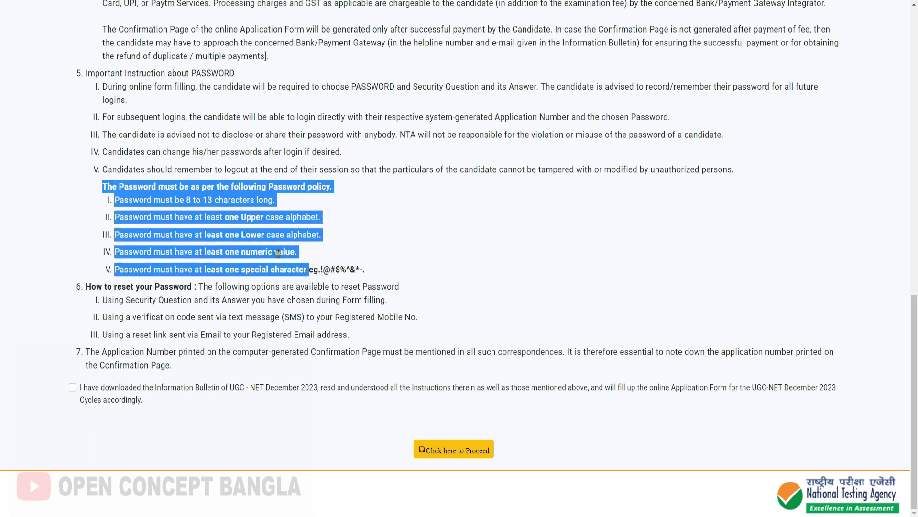
{"action": "left_click", "coordinate": [358, 279]}
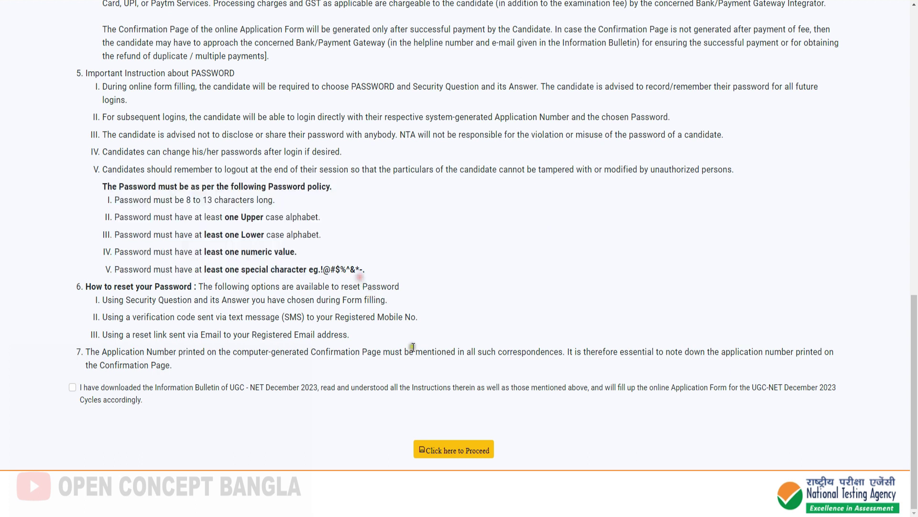
{"action": "scroll", "coordinate": [412, 349], "scroll_direction": "up", "scroll_amount": 20}
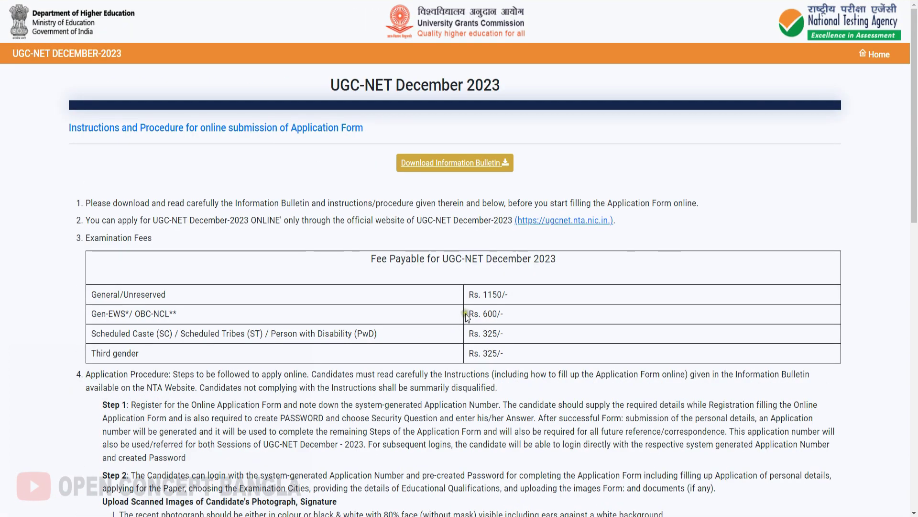
{"action": "scroll", "coordinate": [518, 372], "scroll_direction": "down", "scroll_amount": 20}
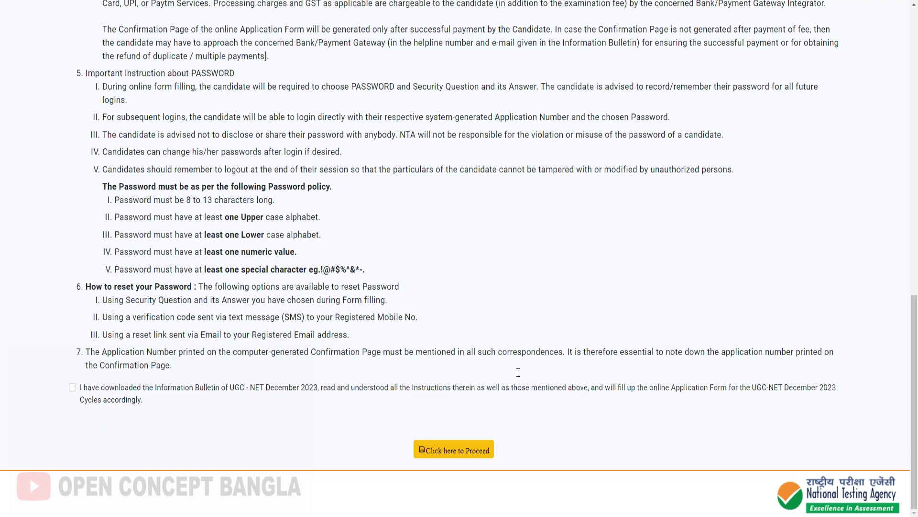
- Proceed to the Personal Details form and look over the name and birth-day fields
{"action": "left_click", "coordinate": [465, 452]}
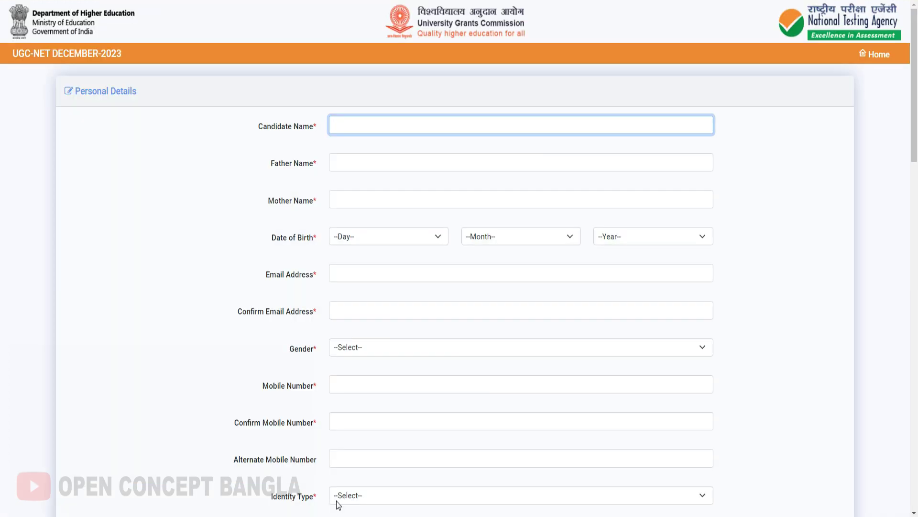
{"action": "mouse_move", "coordinate": [328, 136]}
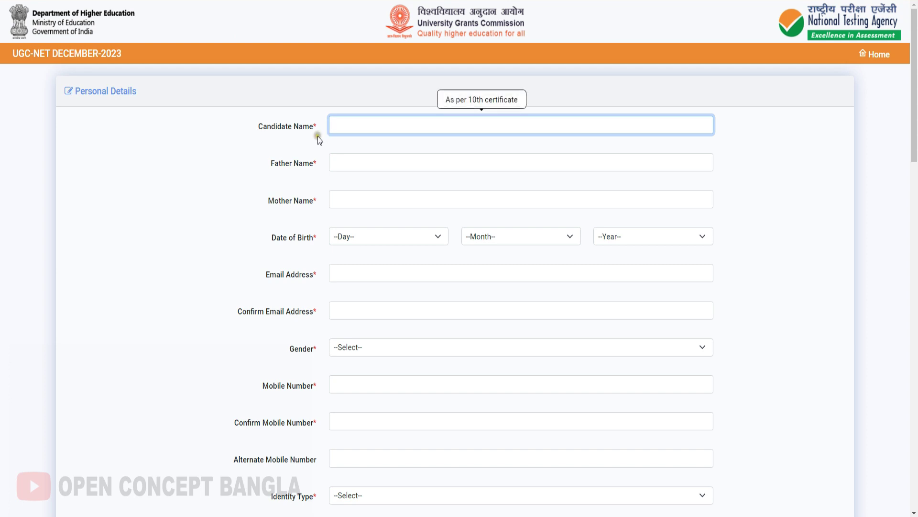
{"action": "left_click", "coordinate": [266, 165]}
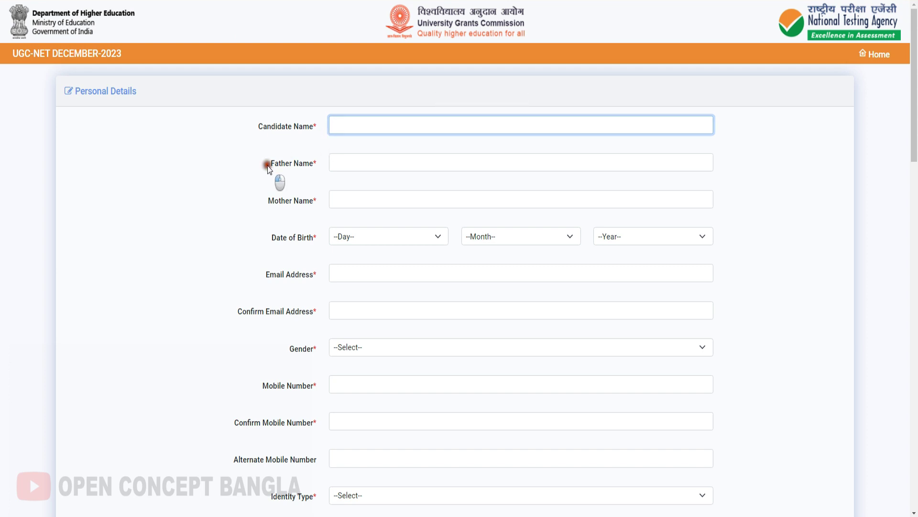
{"action": "left_click_drag", "start_coordinate": [267, 166], "coordinate": [312, 171]}
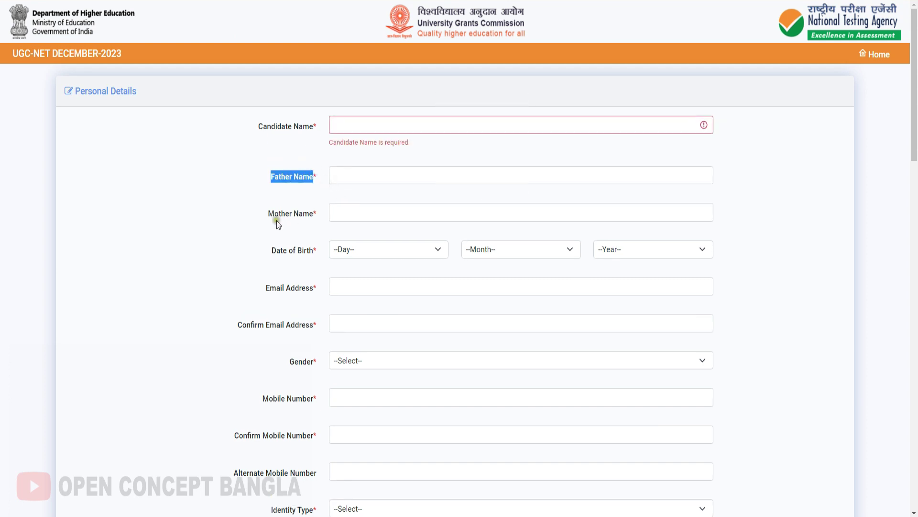
{"action": "mouse_move", "coordinate": [354, 223]}
{"action": "left_click", "coordinate": [403, 254]}
{"action": "left_click", "coordinate": [252, 271]}
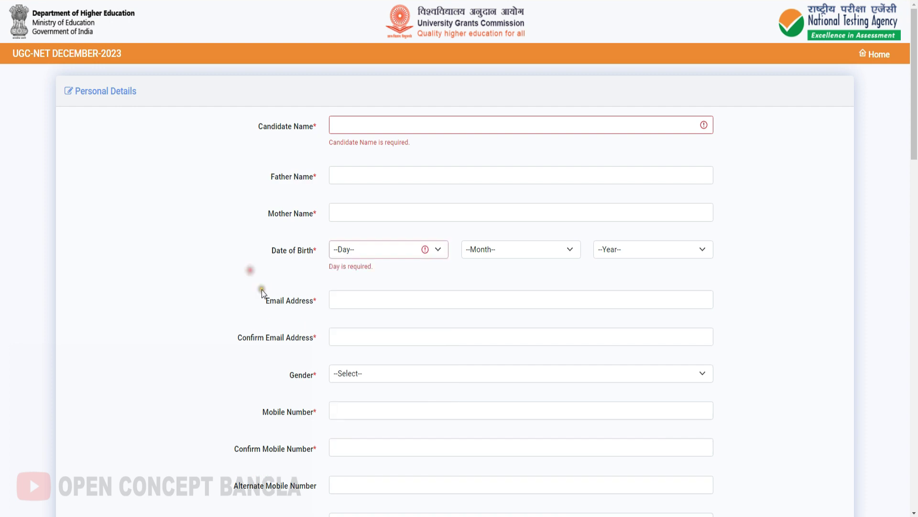
- Select the e-mail and e-mail confirmation fields and check the gender choices
{"action": "left_click", "coordinate": [364, 302]}
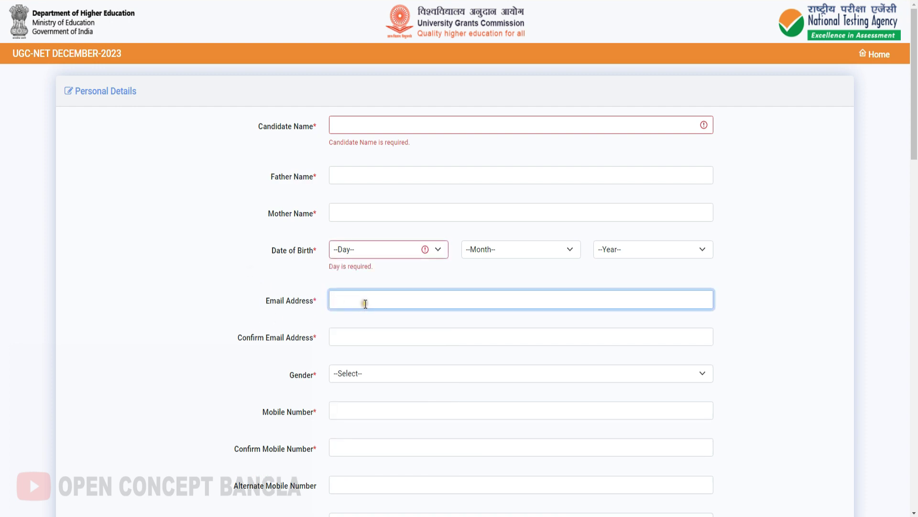
{"action": "left_click", "coordinate": [348, 335]}
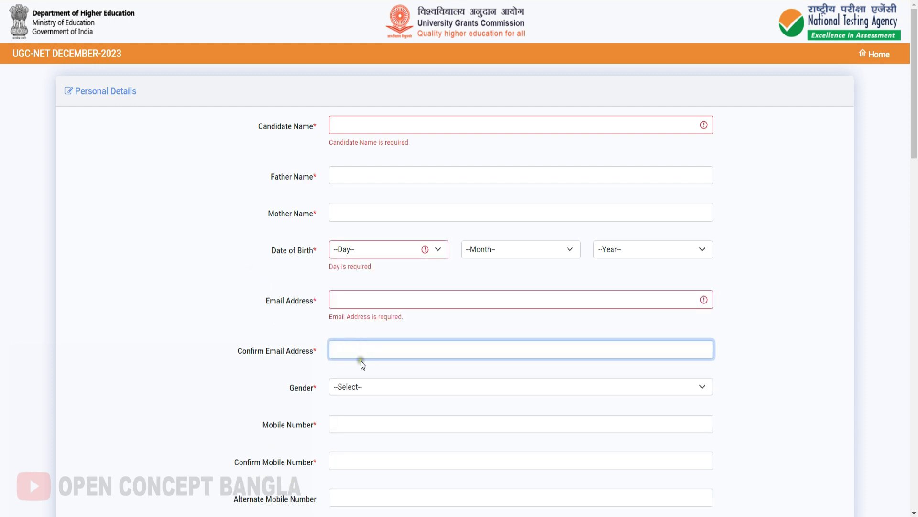
{"action": "scroll", "coordinate": [360, 359], "scroll_direction": "down", "scroll_amount": 3}
{"action": "scroll", "coordinate": [362, 358], "scroll_direction": "down", "scroll_amount": 2}
{"action": "left_click", "coordinate": [359, 170]}
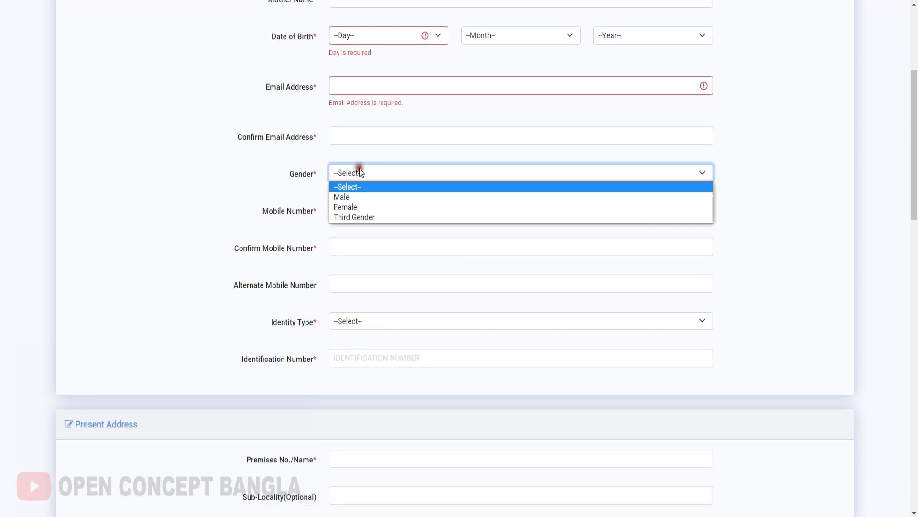
{"action": "left_click", "coordinate": [248, 210]}
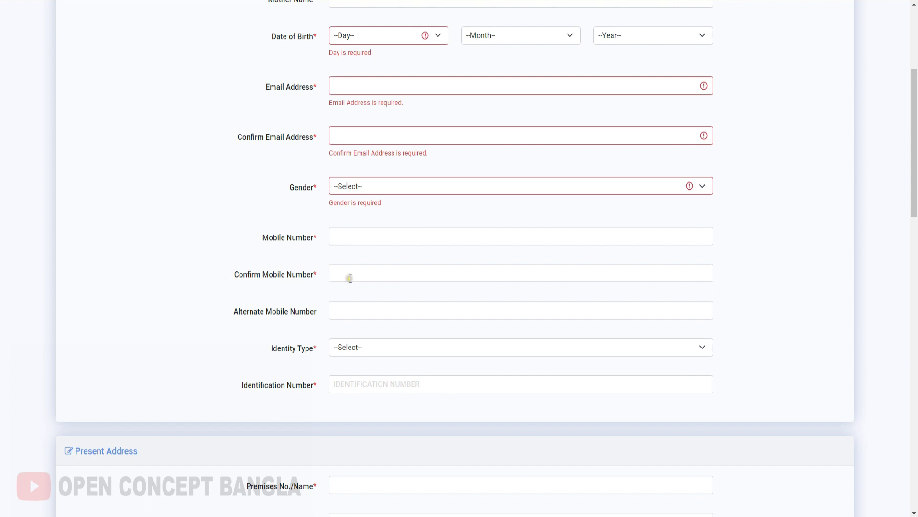
- Set Identity Type to Ration Card, replacing Other Government Id Proof With Photo
{"action": "scroll", "coordinate": [348, 276], "scroll_direction": "down", "scroll_amount": 1}
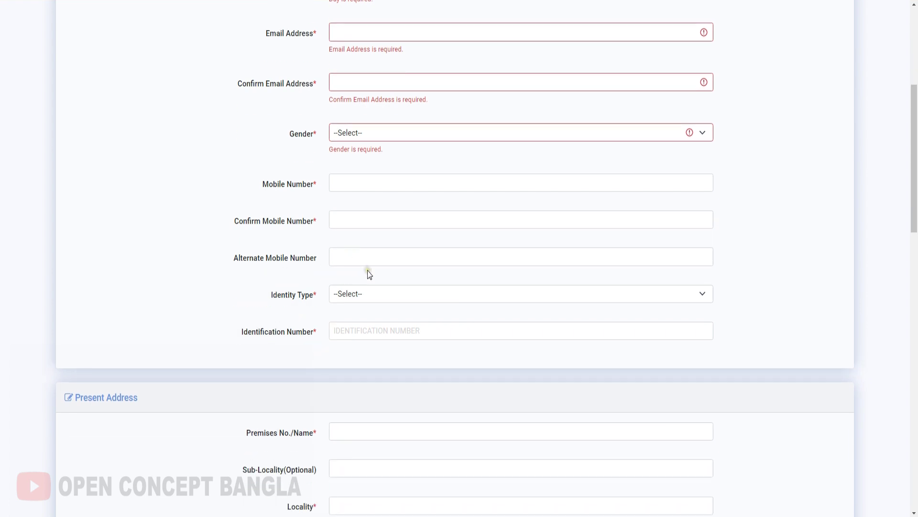
{"action": "scroll", "coordinate": [373, 271], "scroll_direction": "down", "scroll_amount": 2}
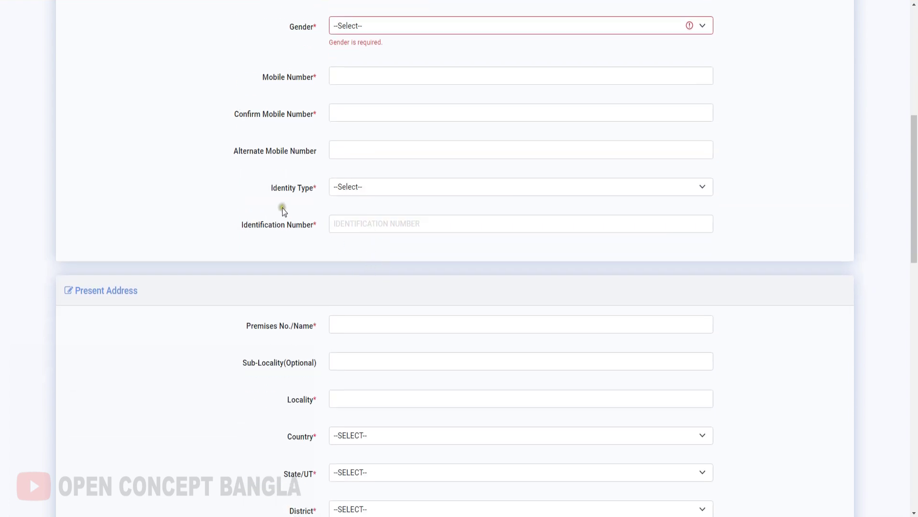
{"action": "left_click", "coordinate": [356, 191]}
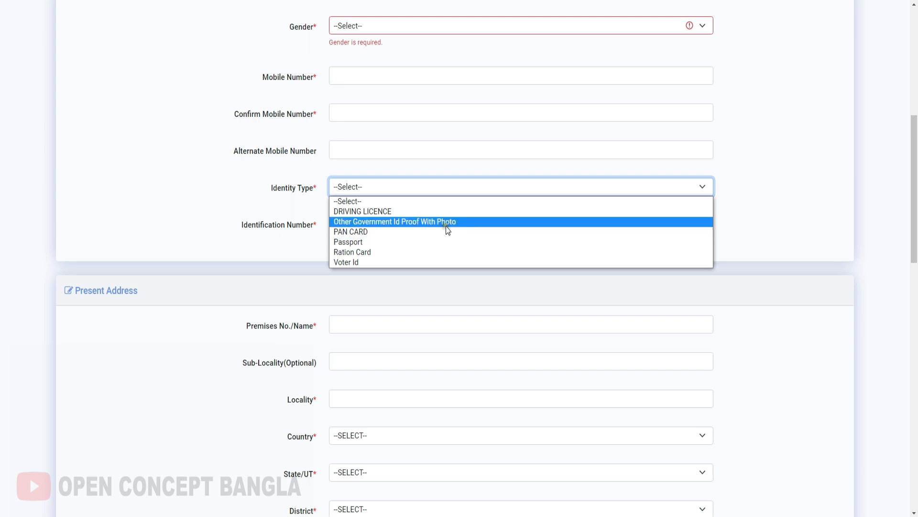
{"action": "left_click", "coordinate": [432, 224]}
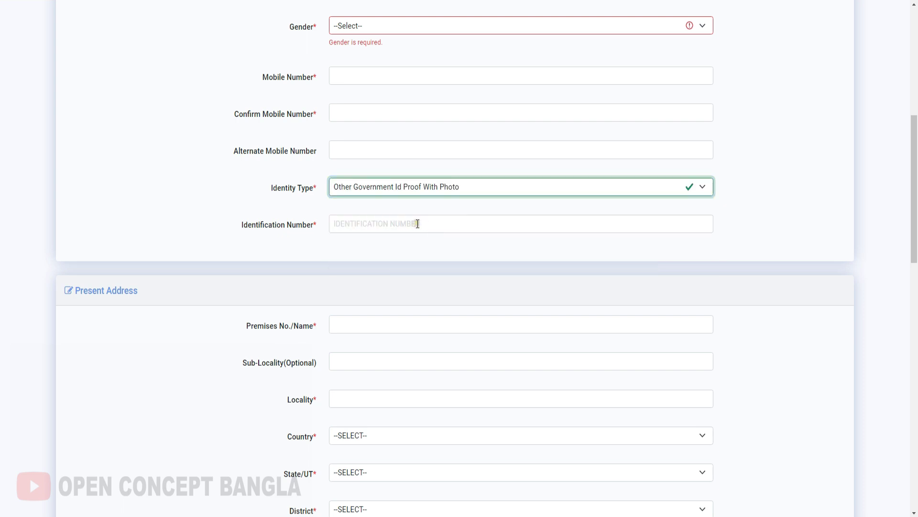
{"action": "left_click", "coordinate": [397, 187]}
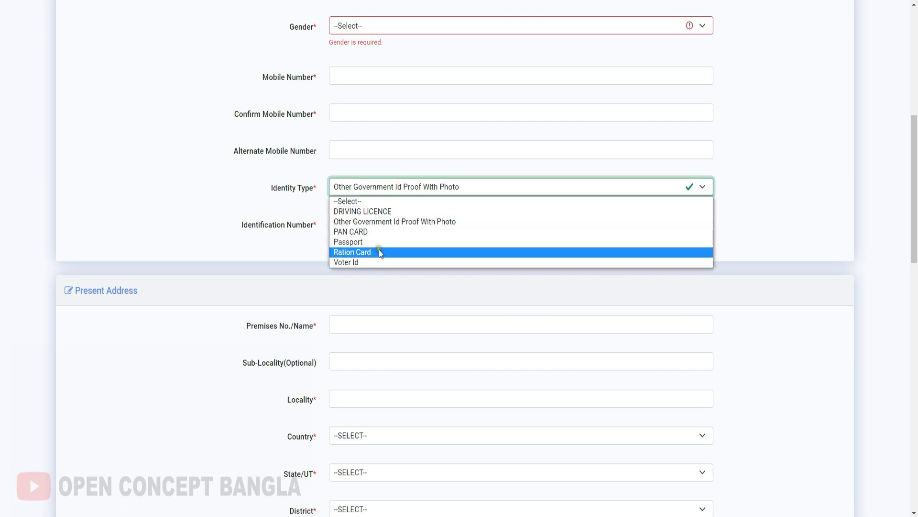
{"action": "left_click", "coordinate": [365, 252]}
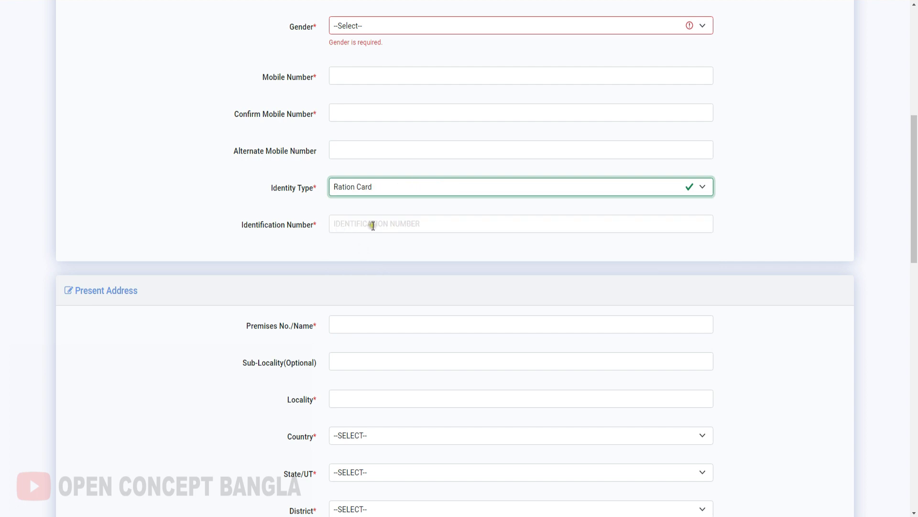
{"action": "scroll", "coordinate": [374, 225], "scroll_direction": "down", "scroll_amount": 3}
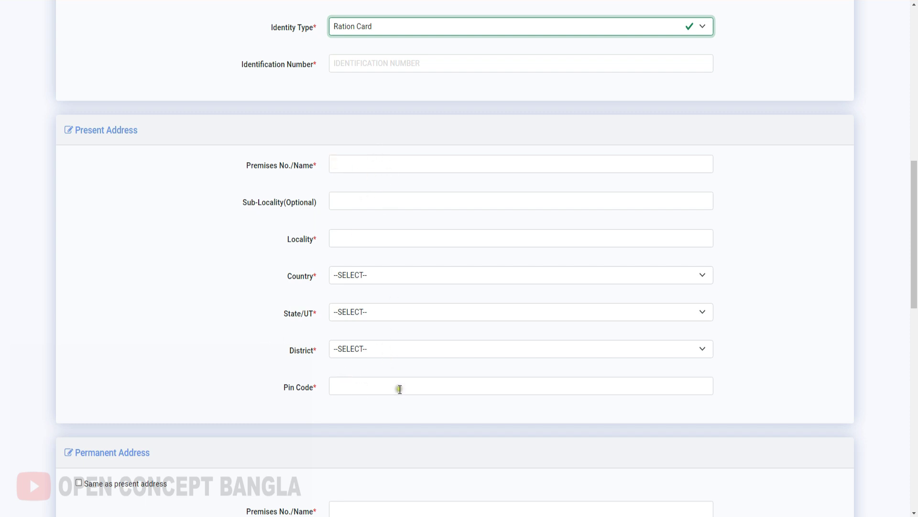
- Fill in the remaining registration fields
{"action": "scroll", "coordinate": [400, 388], "scroll_direction": "down", "scroll_amount": 4}
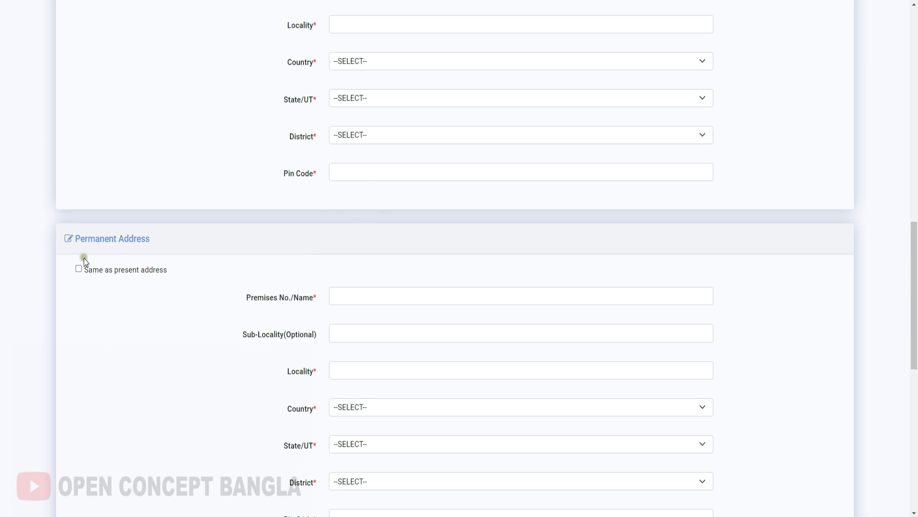
{"action": "left_click", "coordinate": [147, 271]}
{"action": "left_click", "coordinate": [370, 285]}
{"action": "scroll", "coordinate": [391, 300], "scroll_direction": "down", "scroll_amount": 10}
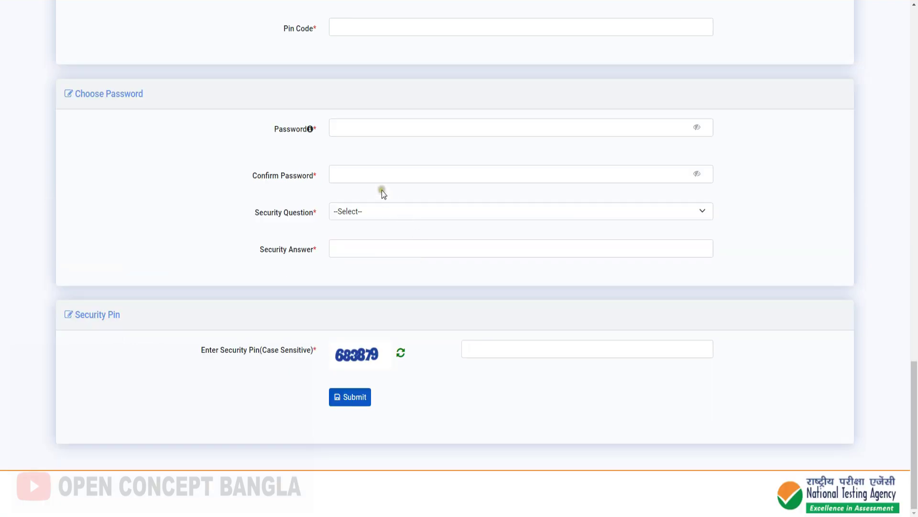
- Enter and confirm the account password, choose the mother's name security question, and submit
{"action": "left_click", "coordinate": [340, 139]}
{"action": "left_click", "coordinate": [379, 161]}
{"action": "left_click", "coordinate": [367, 210]}
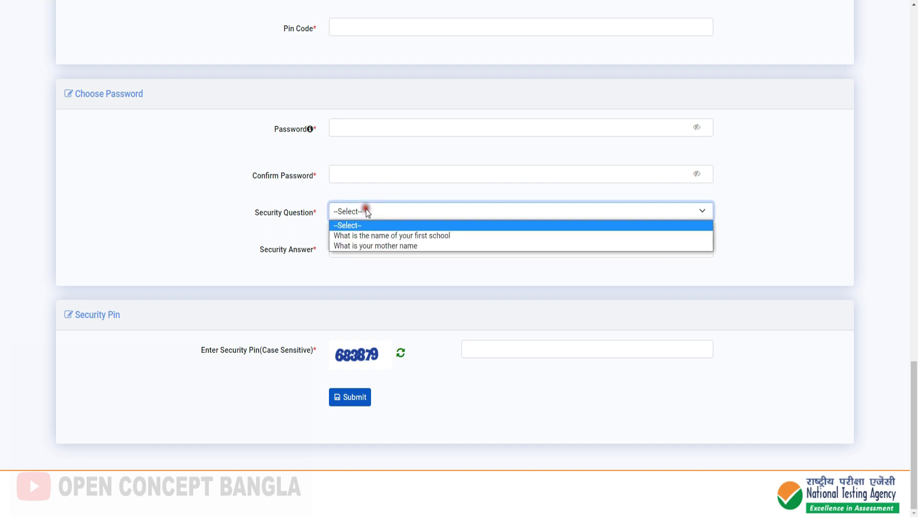
{"action": "left_click", "coordinate": [394, 246]}
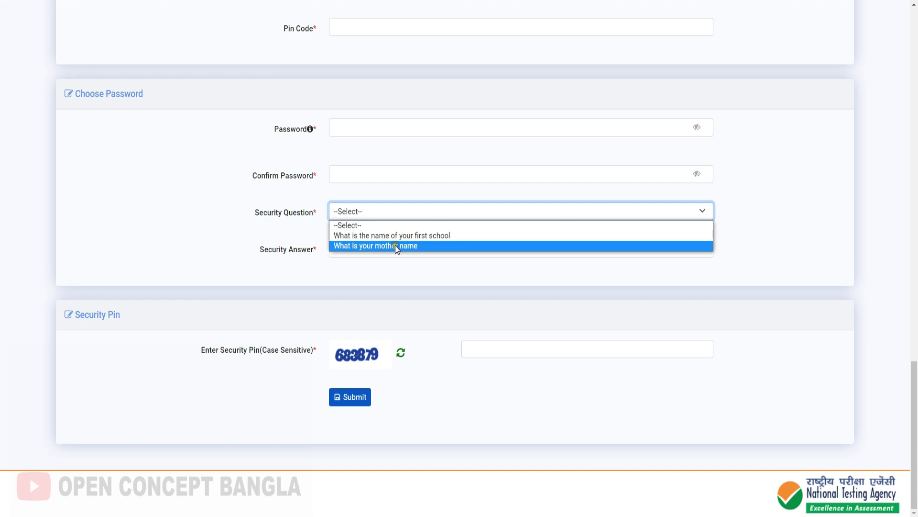
{"action": "left_click", "coordinate": [396, 247]}
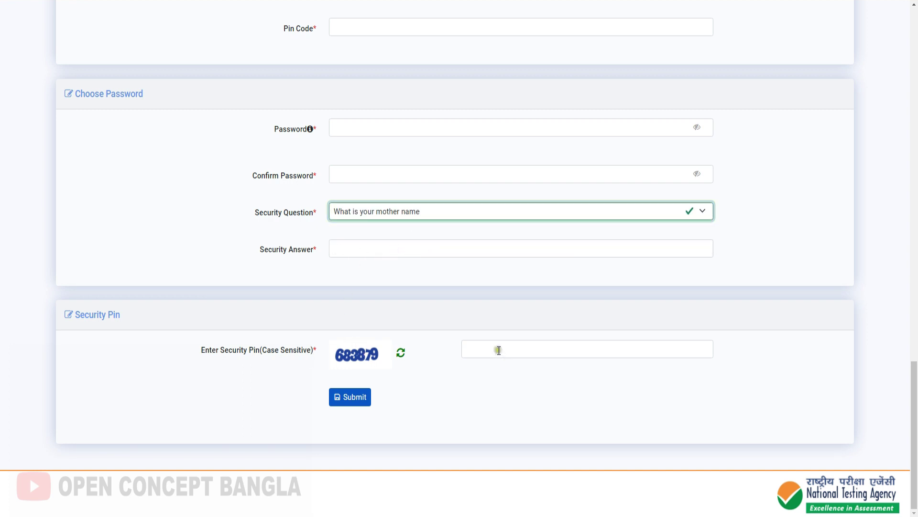
{"action": "left_click", "coordinate": [366, 408]}
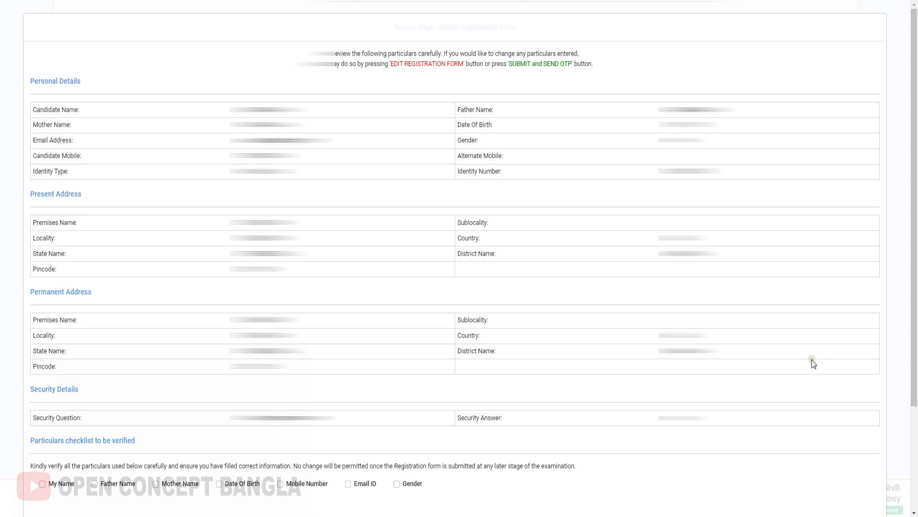
- Tick the name, parents, birth date, mobile, e-mail and gender checks and accept the declaration
{"action": "left_click", "coordinate": [57, 486]}
{"action": "left_click", "coordinate": [95, 484]}
{"action": "left_click", "coordinate": [155, 484]}
{"action": "left_click", "coordinate": [219, 483]}
{"action": "left_click", "coordinate": [280, 483]}
{"action": "left_click", "coordinate": [353, 484]}
{"action": "left_click", "coordinate": [396, 483]}
{"action": "scroll", "coordinate": [404, 462], "scroll_direction": "down", "scroll_amount": 3}
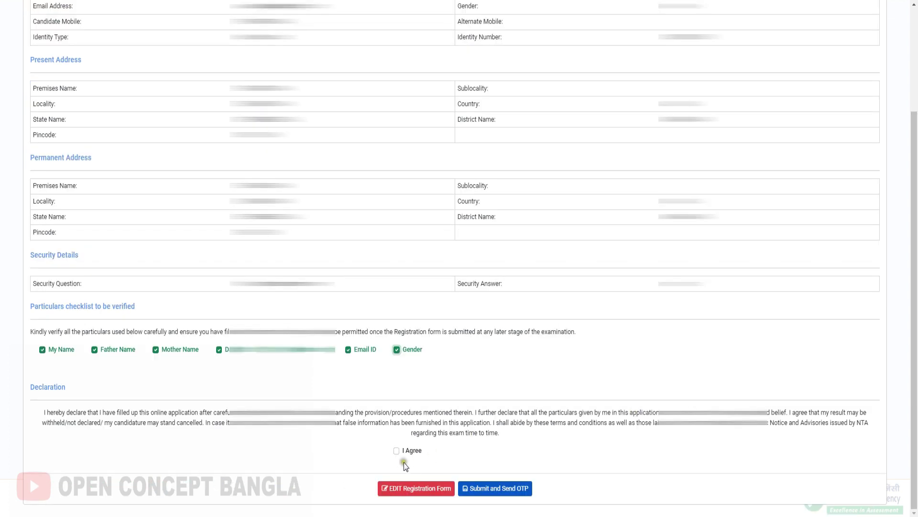
{"action": "left_click", "coordinate": [397, 452]}
- Submit the registration and verify the account with the e-mailed OTP
{"action": "left_click", "coordinate": [522, 492]}
{"action": "left_click", "coordinate": [459, 306]}
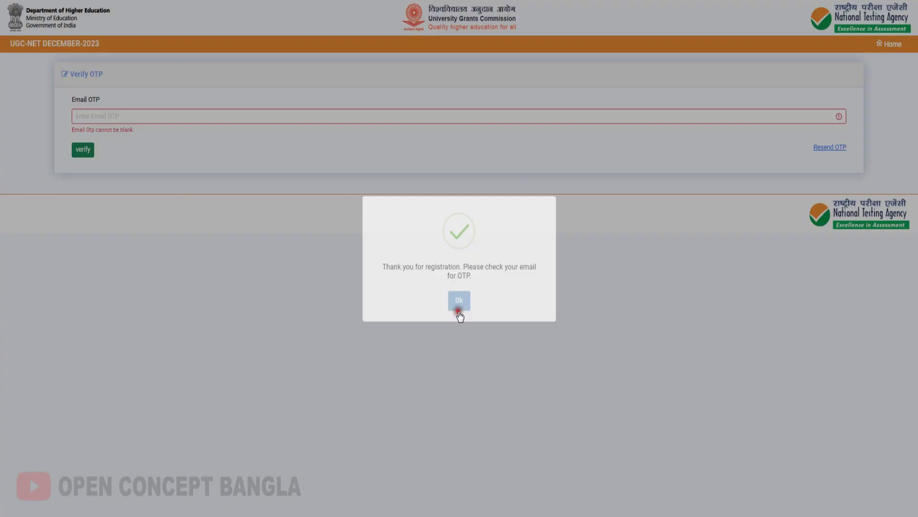
{"action": "left_click", "coordinate": [101, 117]}
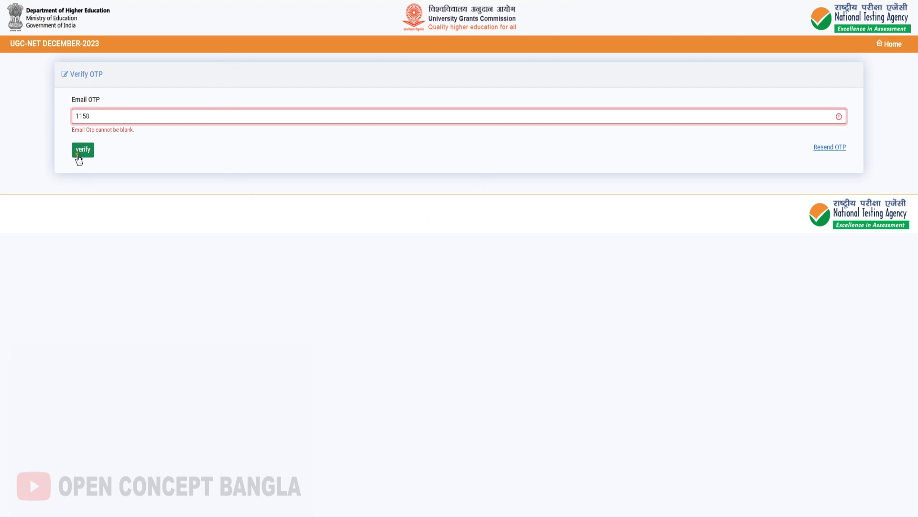
{"action": "left_click", "coordinate": [83, 153]}
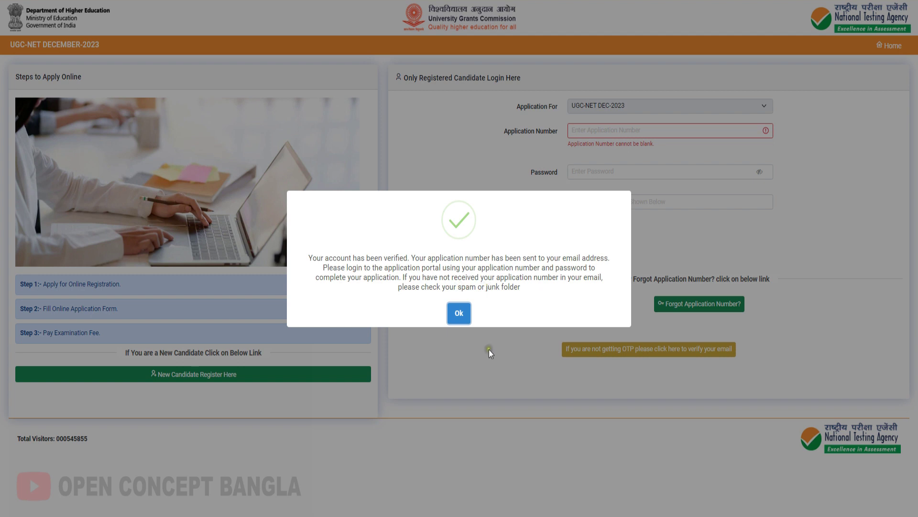
- Dismiss the verified message, log in, and start Complete Application Form
{"action": "left_click", "coordinate": [460, 313]}
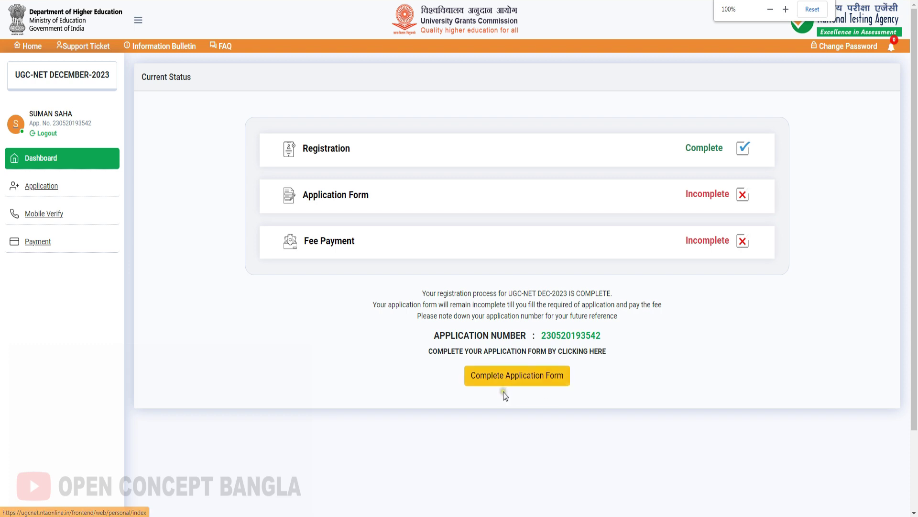
{"action": "left_click", "coordinate": [519, 381]}
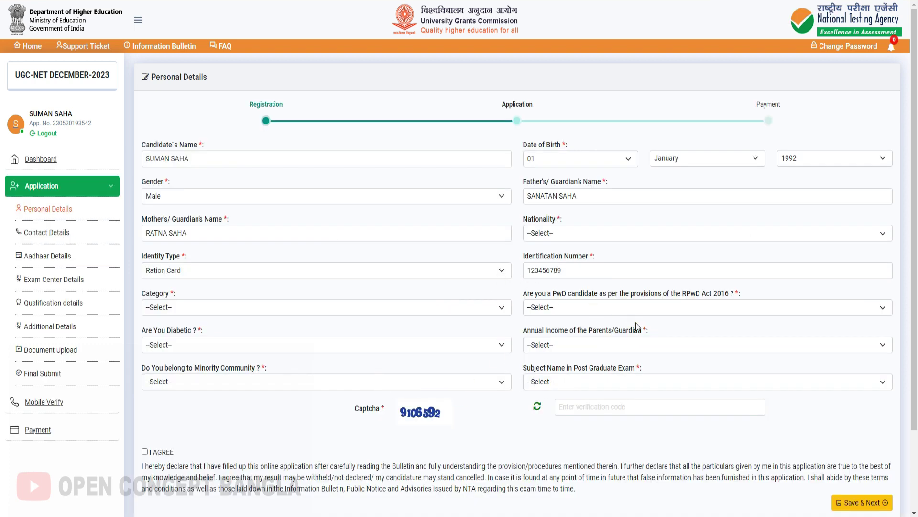
- Set nationality INDIAN and category GENERAL, and answer No to PwD and diabetic
{"action": "left_click", "coordinate": [558, 235]}
{"action": "left_click", "coordinate": [544, 258]}
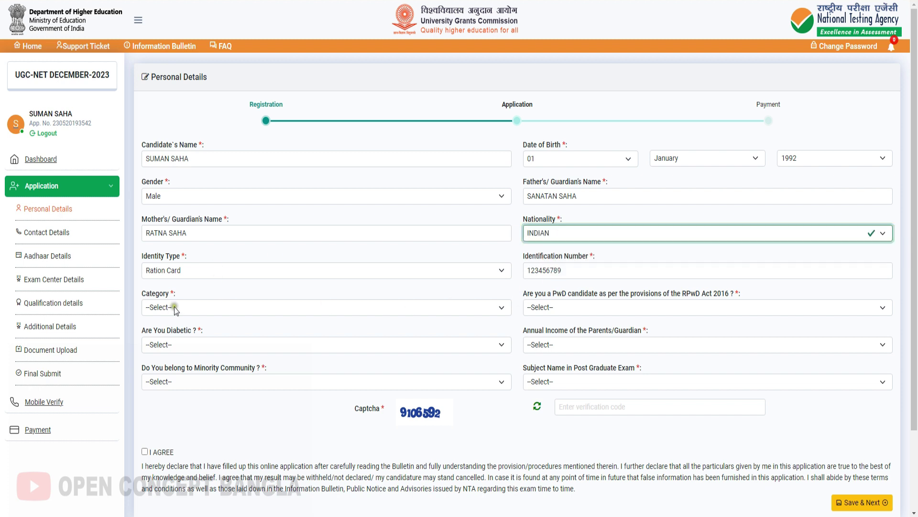
{"action": "left_click", "coordinate": [175, 309]}
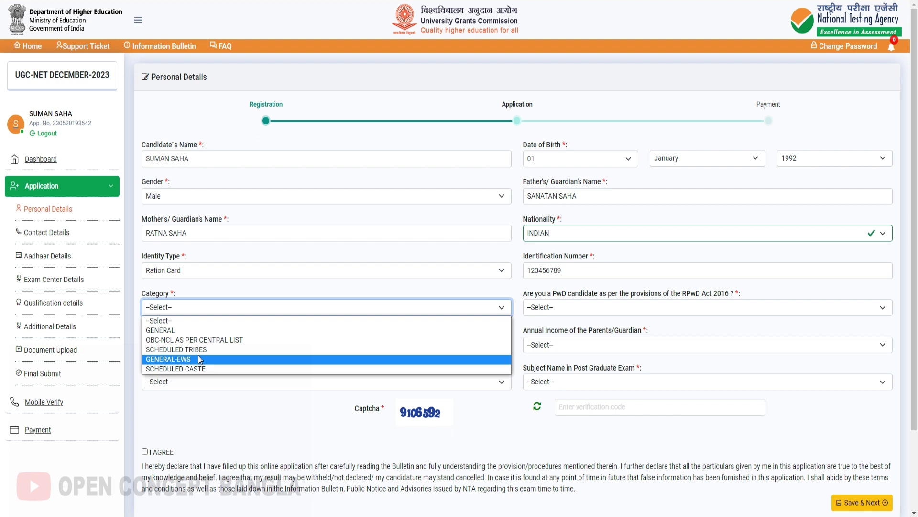
{"action": "left_click", "coordinate": [170, 330]}
{"action": "left_click", "coordinate": [558, 306]}
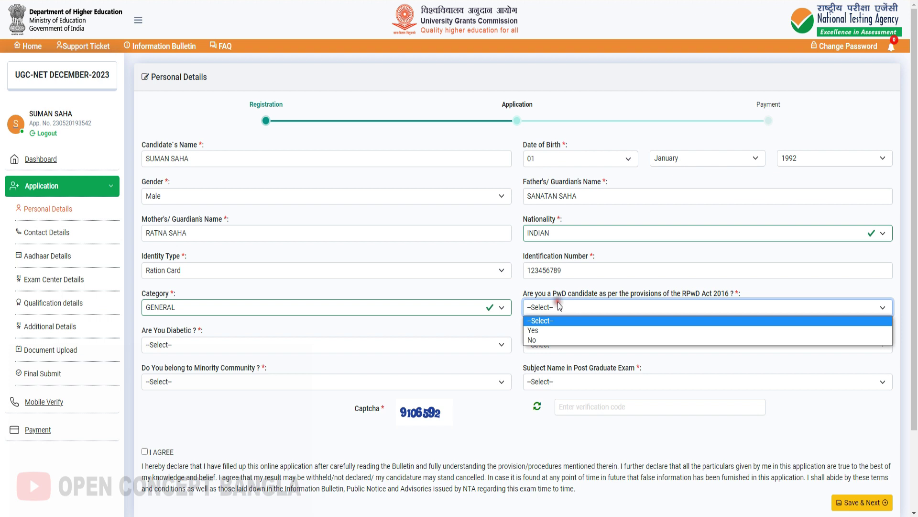
{"action": "left_click", "coordinate": [542, 341]}
{"action": "left_click", "coordinate": [179, 349]}
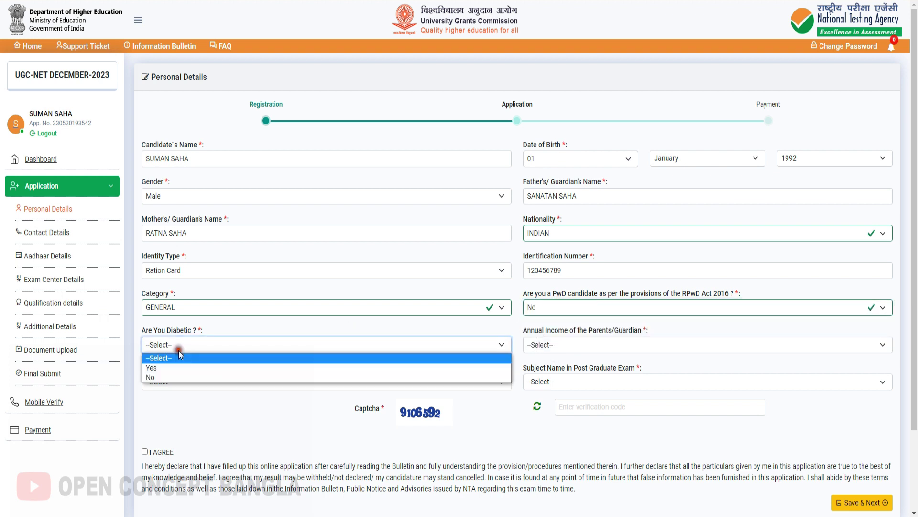
{"action": "left_click", "coordinate": [163, 378]}
{"action": "left_click", "coordinate": [537, 349]}
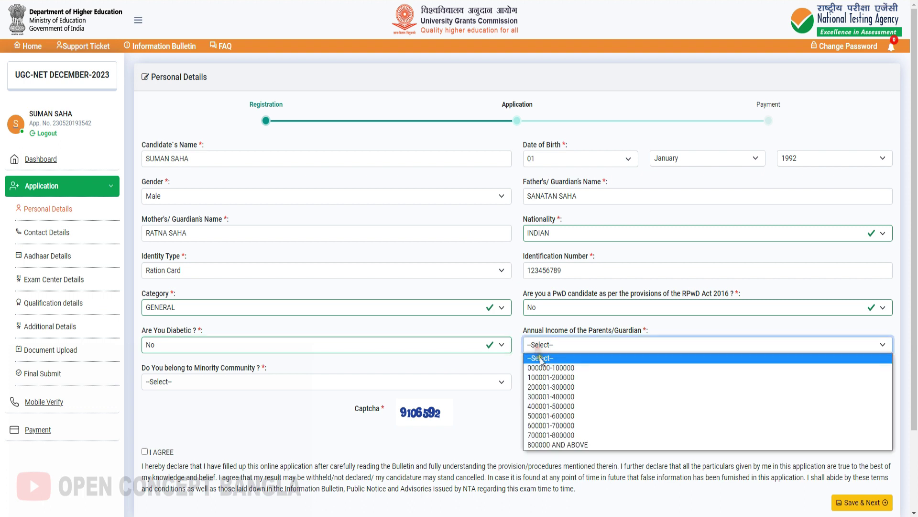
{"action": "left_click", "coordinate": [550, 368]}
{"action": "left_click", "coordinate": [184, 382]}
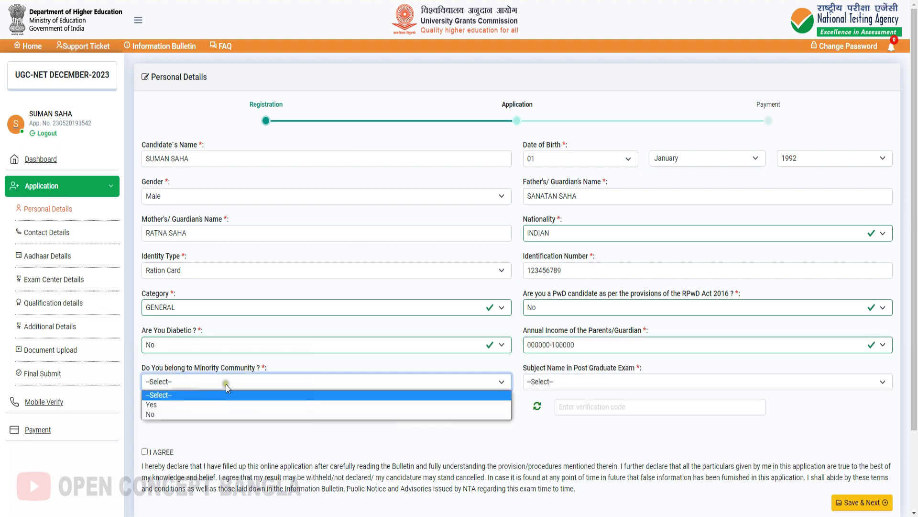
{"action": "left_click", "coordinate": [164, 414]}
{"action": "left_click", "coordinate": [574, 383]}
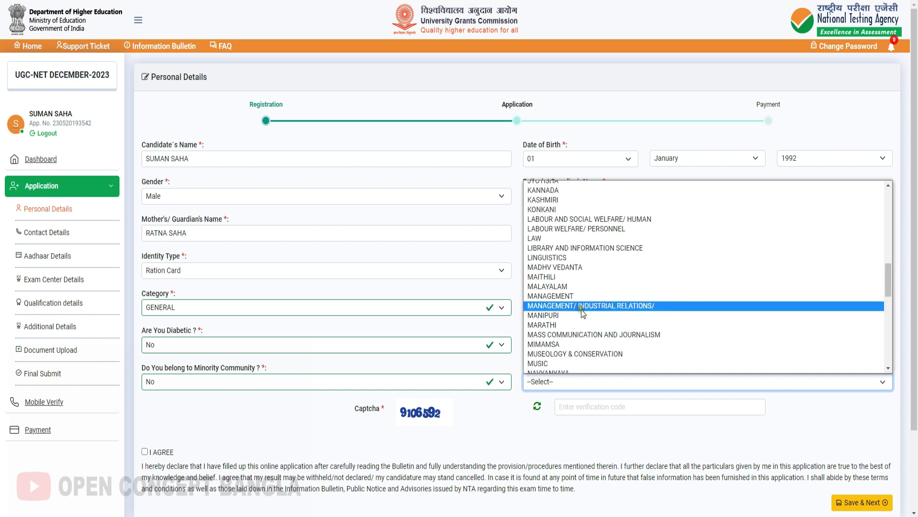
{"action": "scroll", "coordinate": [579, 306], "scroll_direction": "down", "scroll_amount": 8}
{"action": "scroll", "coordinate": [584, 317], "scroll_direction": "up", "scroll_amount": 12}
{"action": "scroll", "coordinate": [585, 317], "scroll_direction": "up", "scroll_amount": 3}
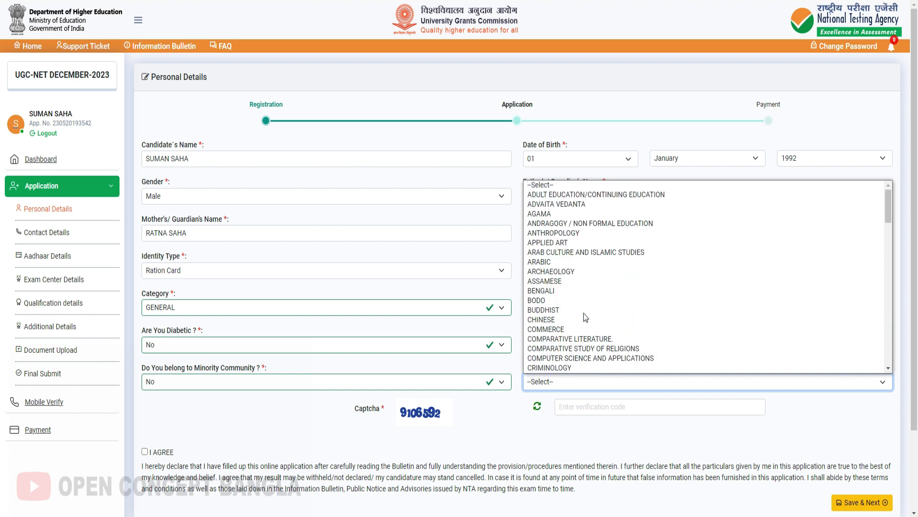
{"action": "left_click", "coordinate": [565, 270]}
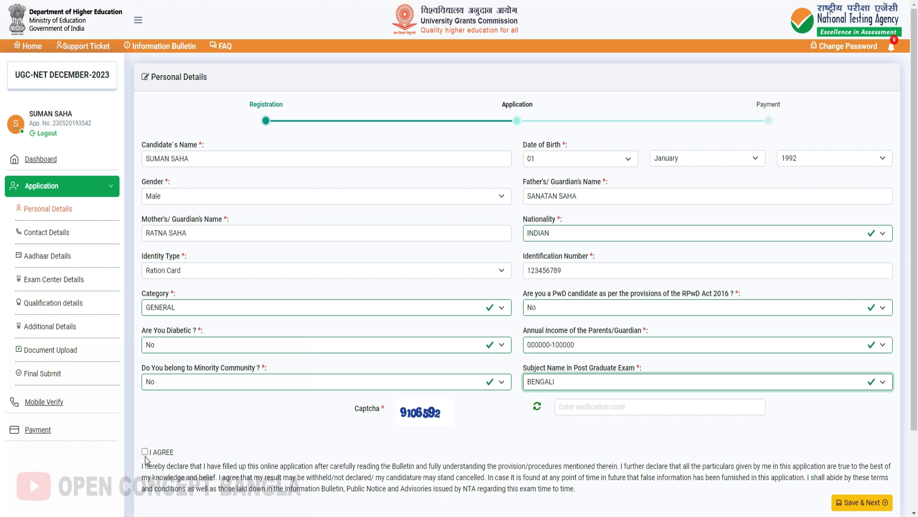
{"action": "left_click", "coordinate": [862, 502]}
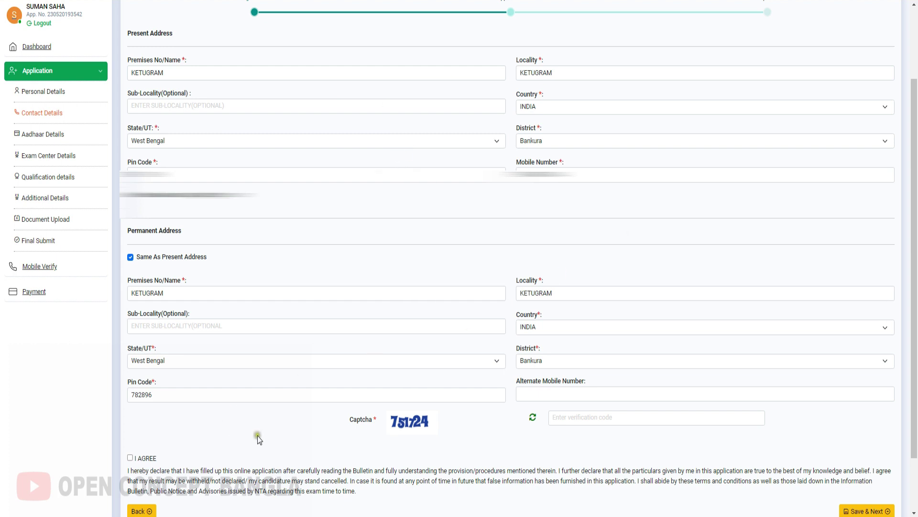
- Save the contact details with the addresses as filled
{"action": "left_click", "coordinate": [215, 326]}
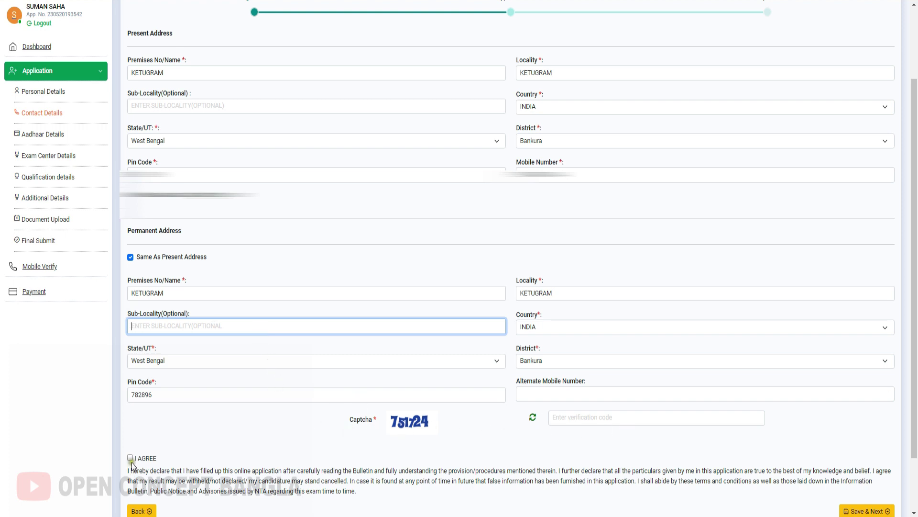
{"action": "left_click", "coordinate": [846, 512]}
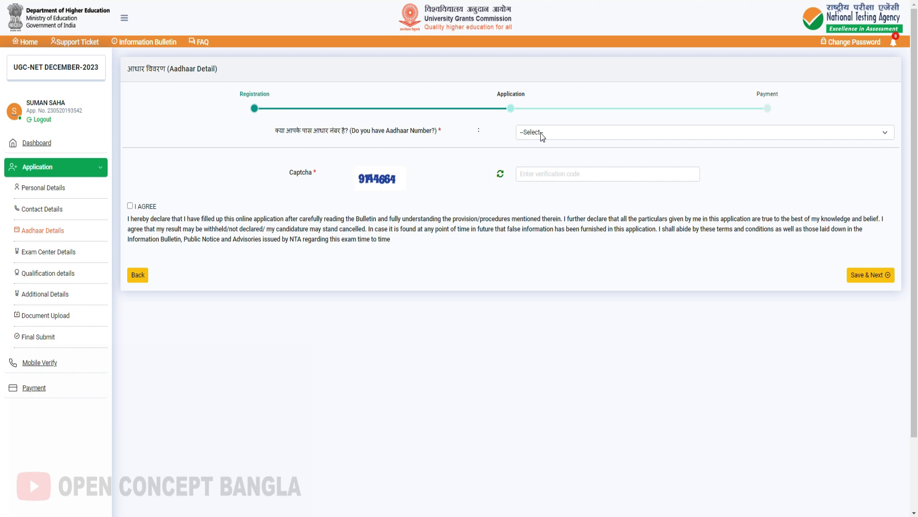
- Answer Yes to having an Aadhaar number and select the first consent option
{"action": "left_click", "coordinate": [539, 134]}
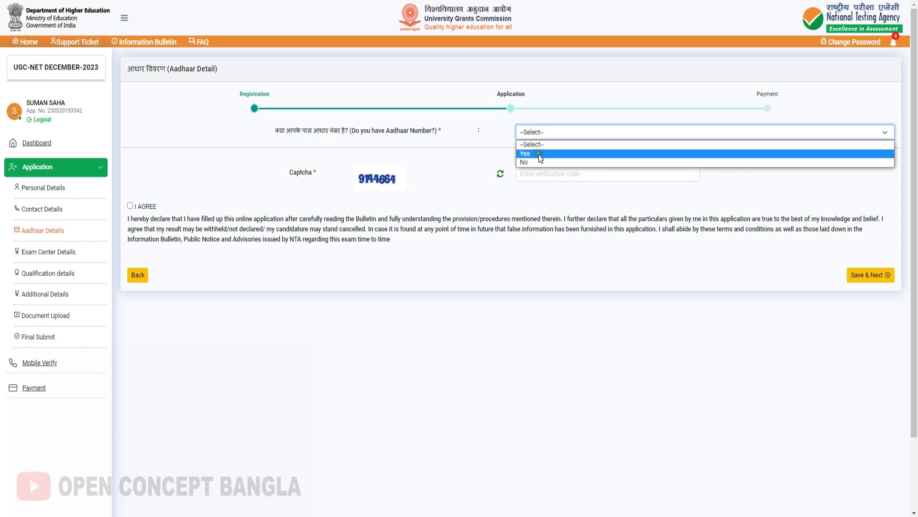
{"action": "left_click", "coordinate": [537, 154]}
{"action": "left_click", "coordinate": [519, 239]}
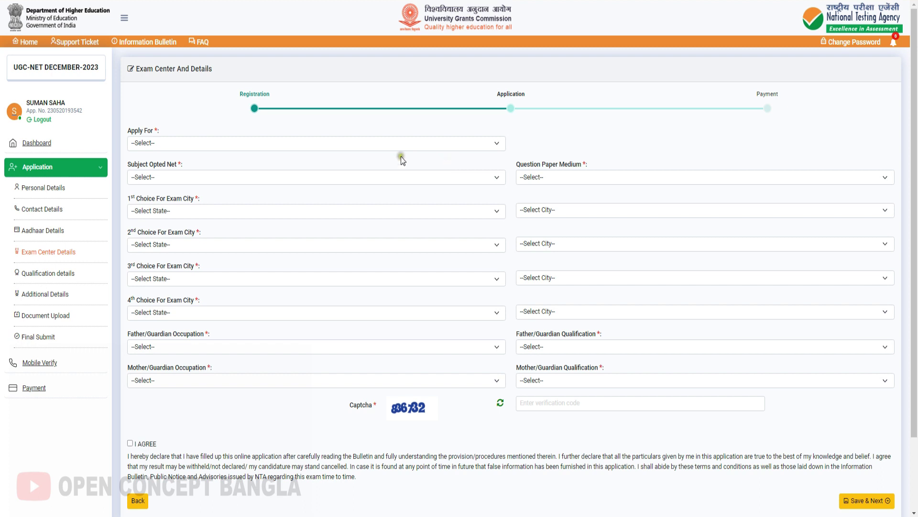
- Apply for JRF & ASSISTANT PROFESSOR in BENGALI - 19 with ENGLISH question paper medium
{"action": "left_click", "coordinate": [176, 142]}
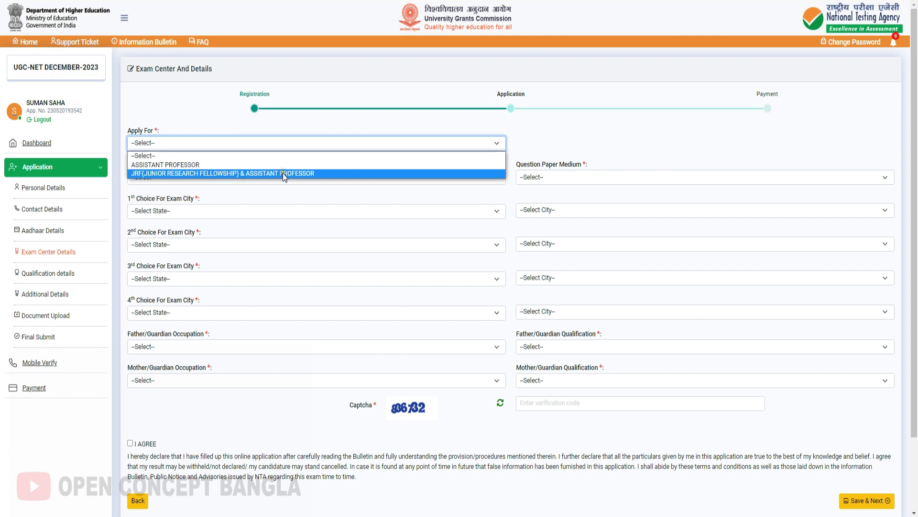
{"action": "left_click", "coordinate": [203, 173]}
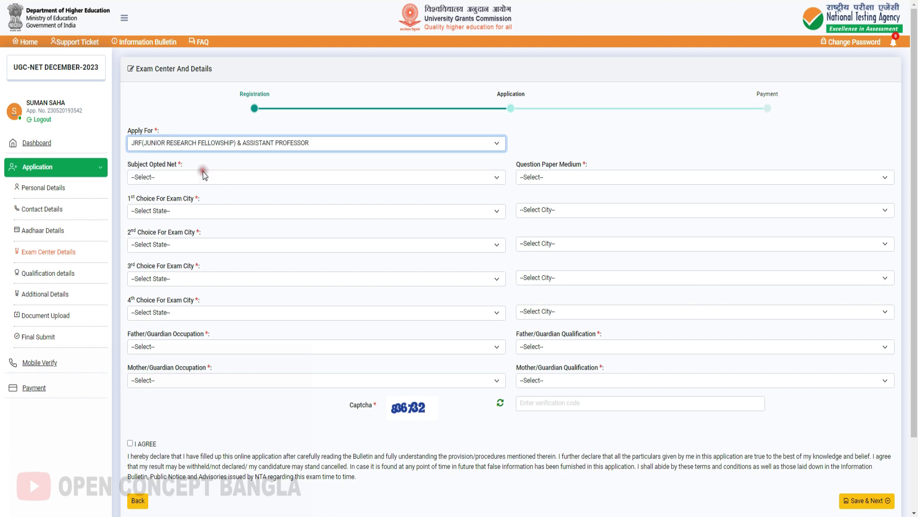
{"action": "left_click", "coordinate": [160, 180]}
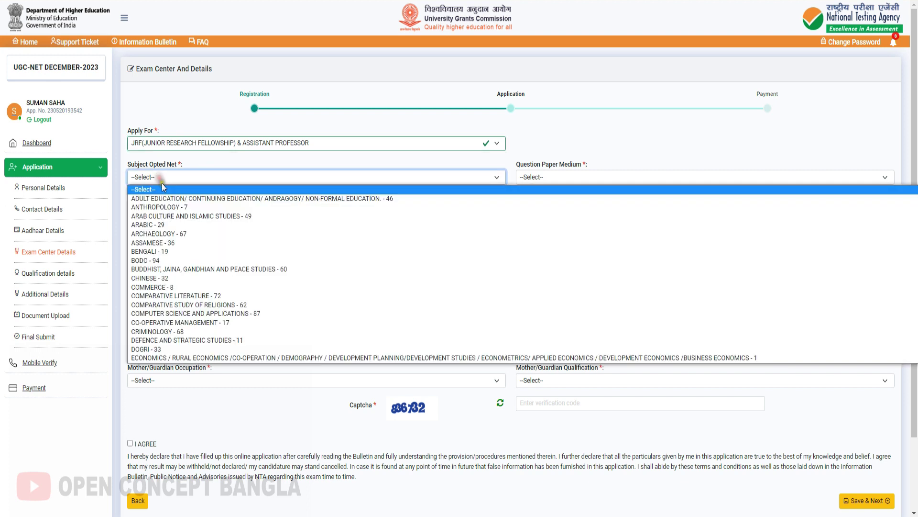
{"action": "left_click", "coordinate": [176, 251]}
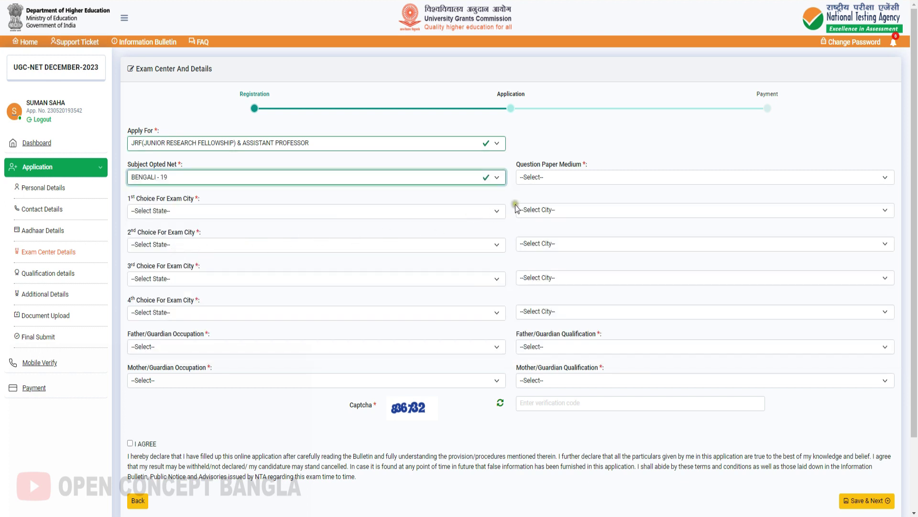
{"action": "left_click", "coordinate": [546, 180]}
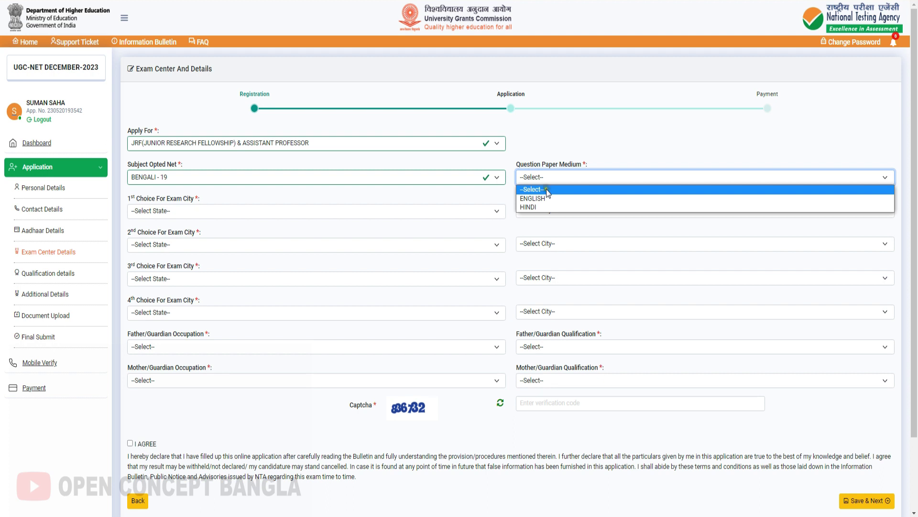
{"action": "left_click", "coordinate": [545, 197]}
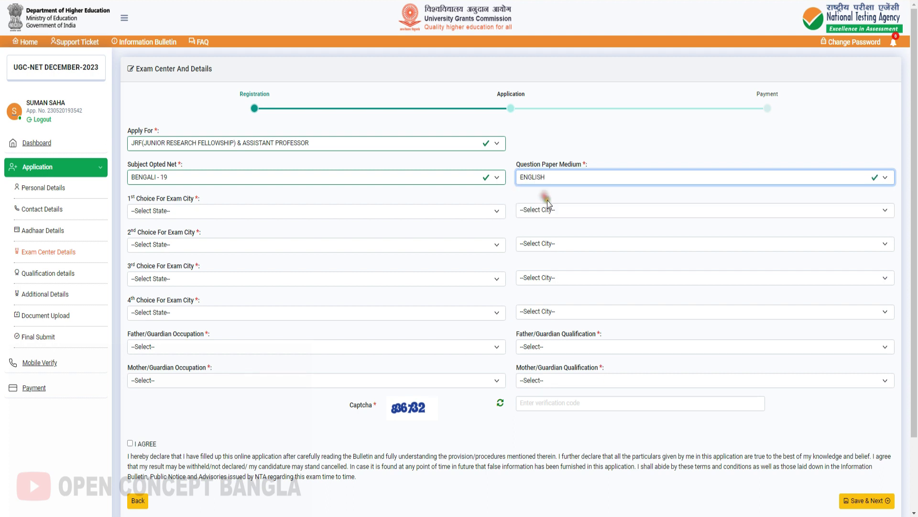
- Set West Bengal as the state for all four exam city choices
{"action": "left_click", "coordinate": [154, 213]}
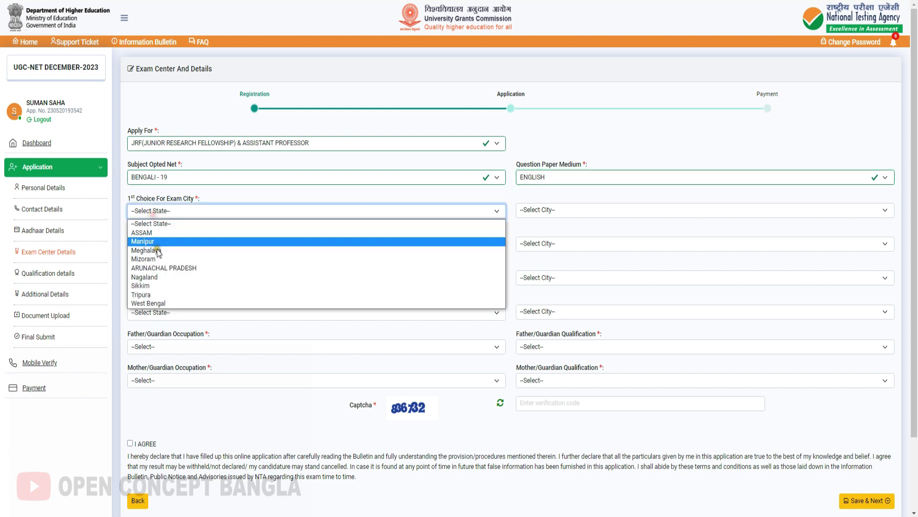
{"action": "left_click", "coordinate": [157, 302]}
{"action": "left_click", "coordinate": [164, 244]}
{"action": "left_click", "coordinate": [165, 335]}
{"action": "left_click", "coordinate": [162, 280]}
{"action": "left_click", "coordinate": [165, 371]}
{"action": "left_click", "coordinate": [163, 313]}
{"action": "left_click", "coordinate": [168, 404]}
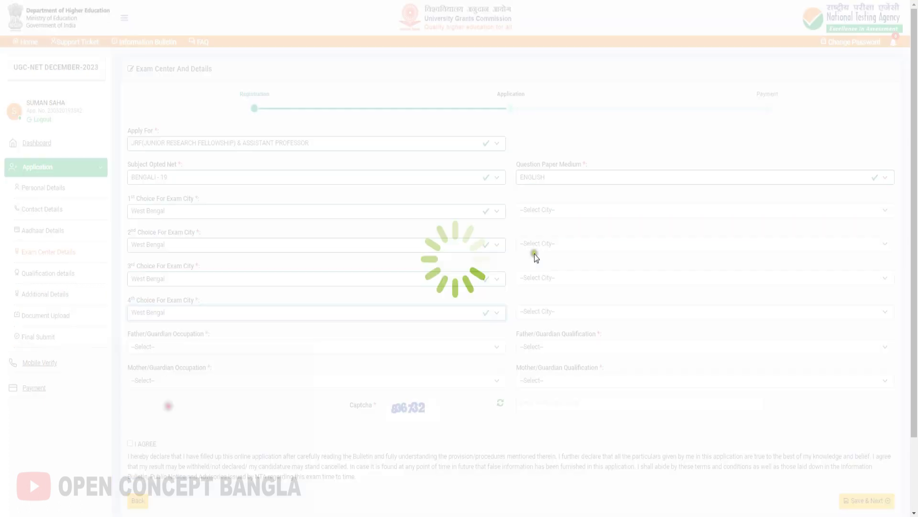
{"action": "left_click", "coordinate": [534, 214]}
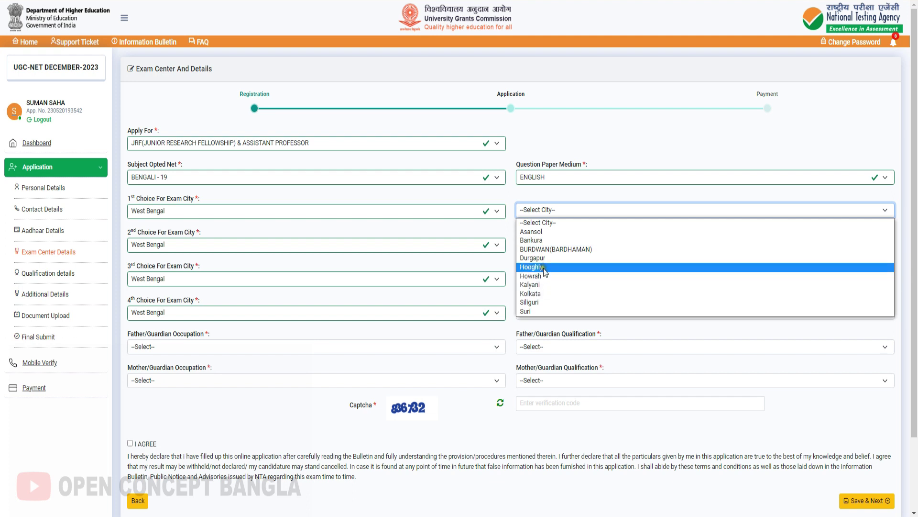
- Choose exam cities Asansol, Bankura, BURDWAN(BARDHAMAN) and Hooghly in preference order
{"action": "left_click", "coordinate": [535, 232]}
{"action": "left_click", "coordinate": [543, 243]}
{"action": "left_click", "coordinate": [542, 273]}
{"action": "left_click", "coordinate": [545, 278]}
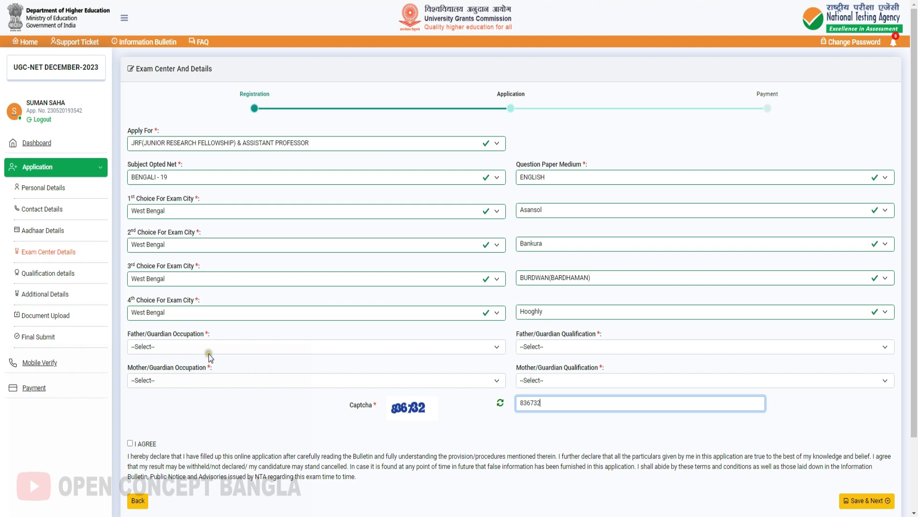
- Set father's occupation Agriculture, other parent fields Other, accept, and save
{"action": "left_click", "coordinate": [212, 346]}
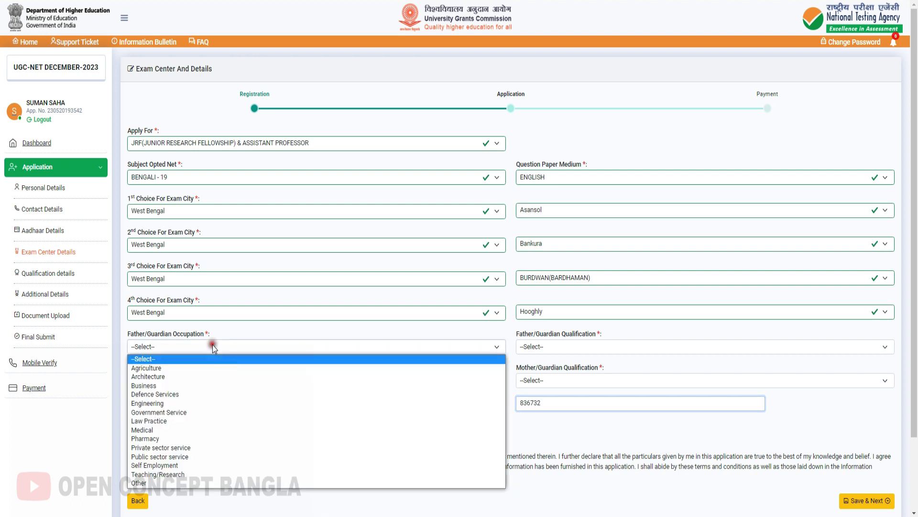
{"action": "left_click", "coordinate": [189, 368]}
{"action": "left_click", "coordinate": [191, 383]}
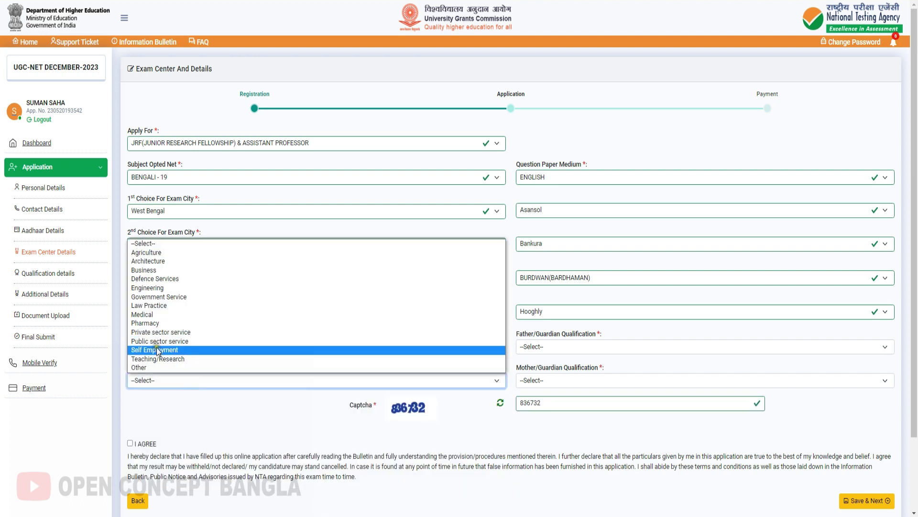
{"action": "left_click", "coordinate": [155, 365]}
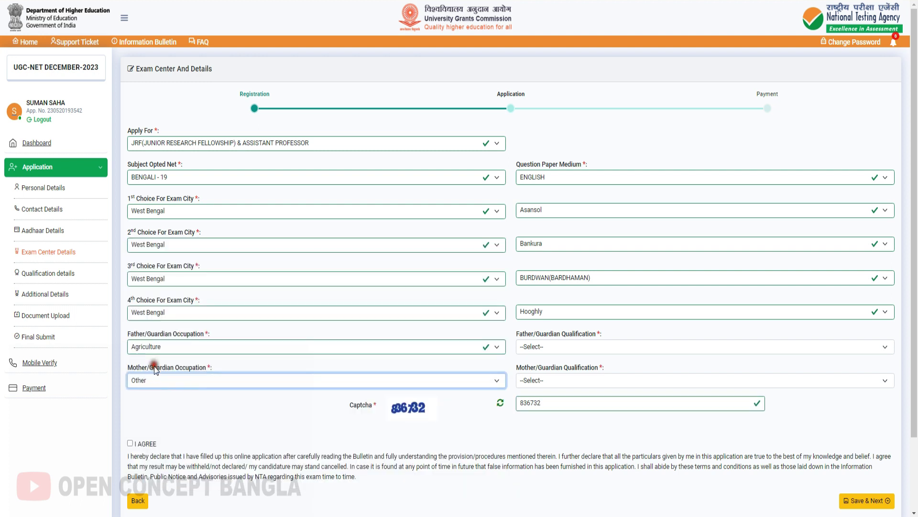
{"action": "left_click", "coordinate": [550, 350]}
{"action": "left_click", "coordinate": [535, 413]}
{"action": "left_click", "coordinate": [545, 380]}
{"action": "left_click", "coordinate": [528, 444]}
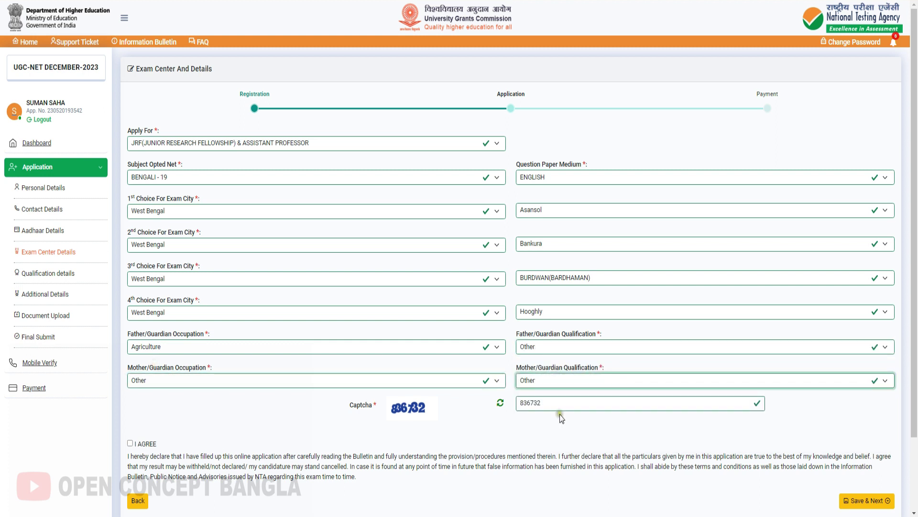
{"action": "left_click", "coordinate": [143, 442]}
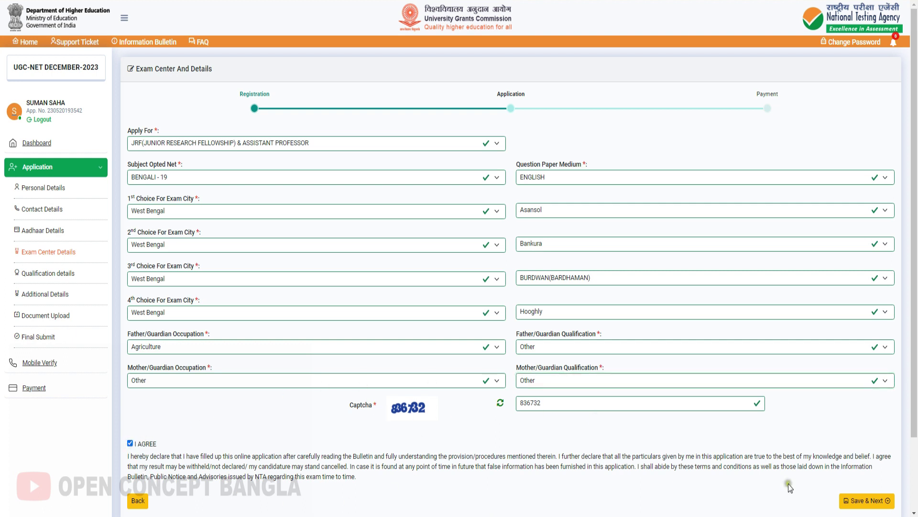
{"action": "left_click", "coordinate": [878, 502]}
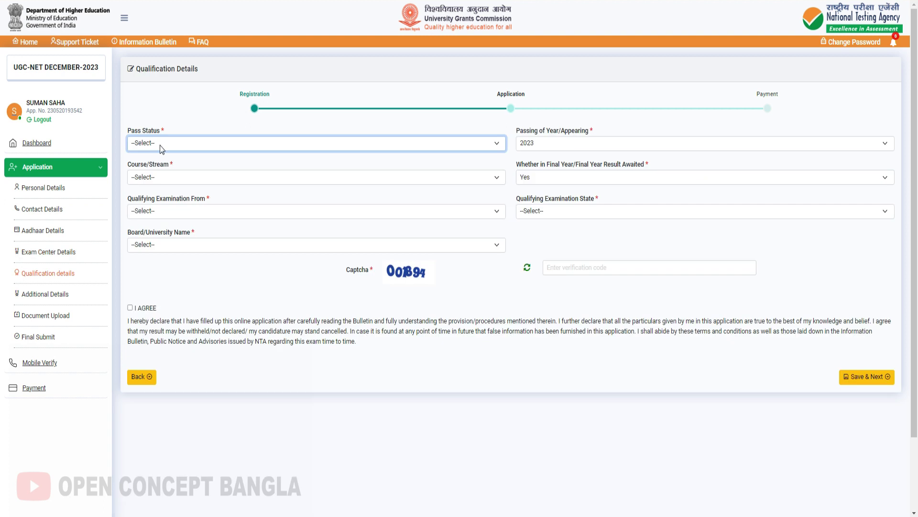
- Set the qualification pass status to Passed with passing year 2018
{"action": "left_click", "coordinate": [160, 145]}
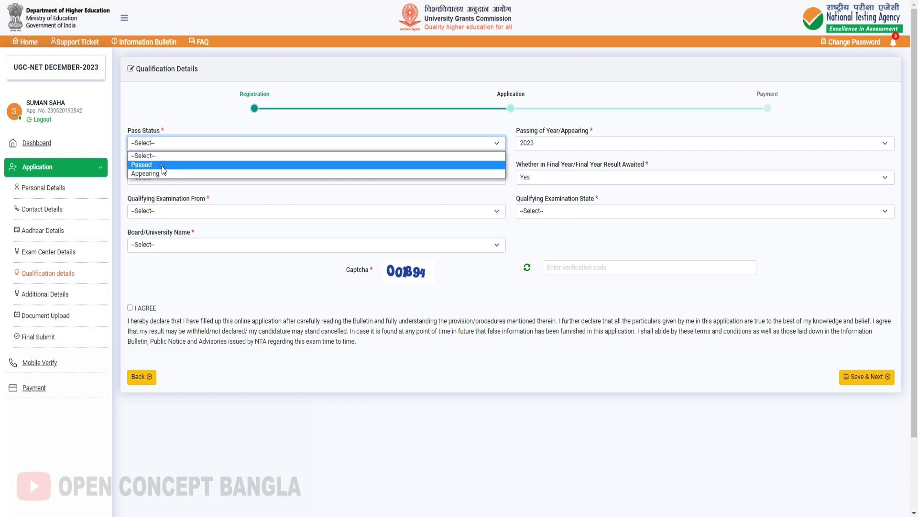
{"action": "left_click", "coordinate": [162, 165]}
{"action": "left_click", "coordinate": [550, 144]}
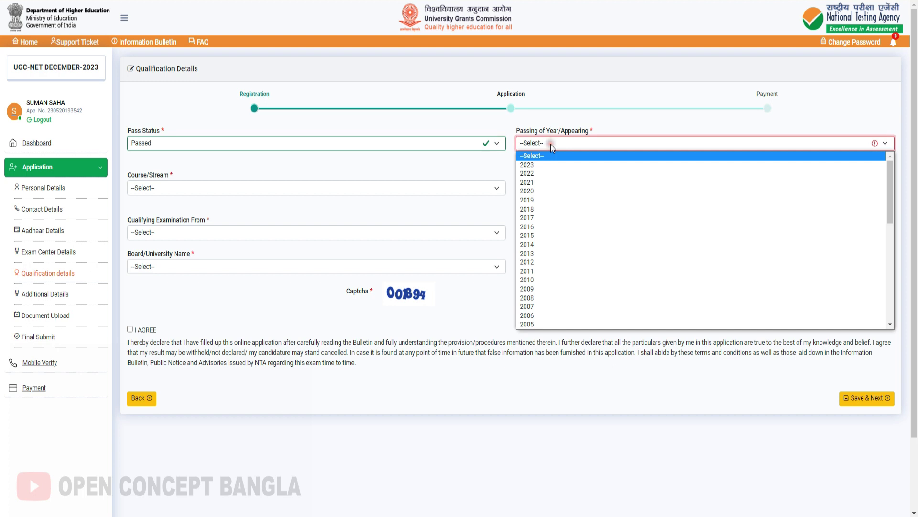
{"action": "left_click", "coordinate": [548, 201]}
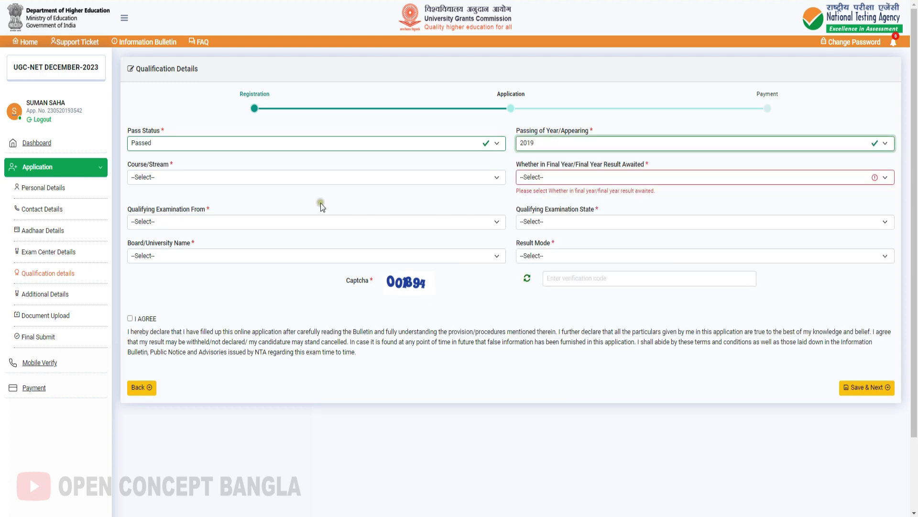
{"action": "left_click", "coordinate": [179, 145]}
{"action": "left_click", "coordinate": [162, 173]}
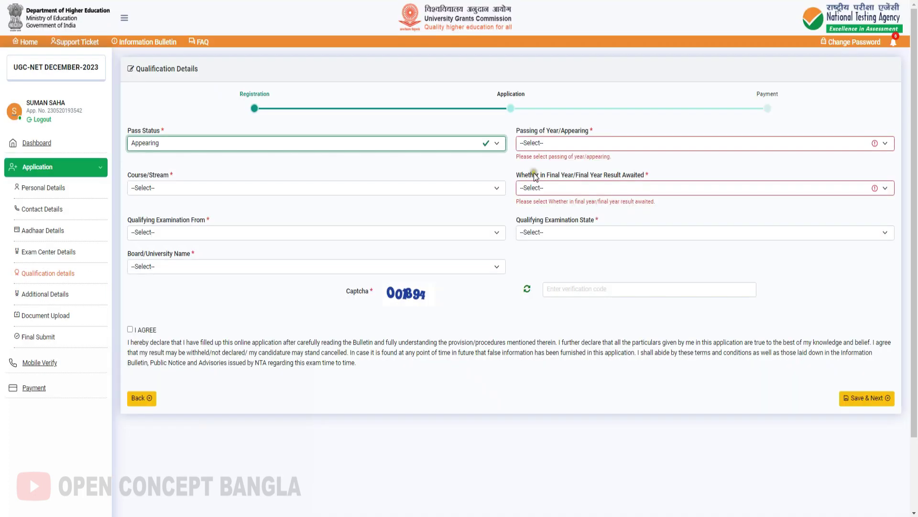
{"action": "left_click", "coordinate": [545, 149]}
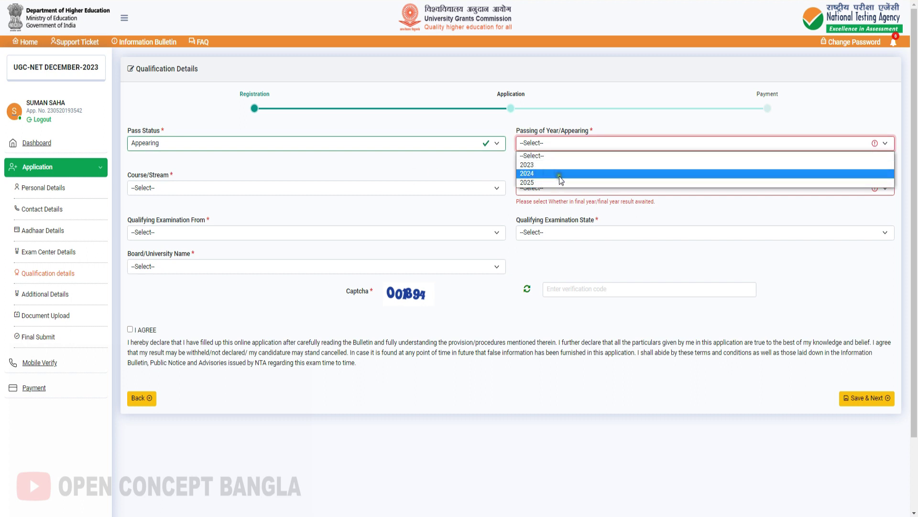
{"action": "left_click", "coordinate": [176, 148]}
{"action": "left_click", "coordinate": [174, 147]}
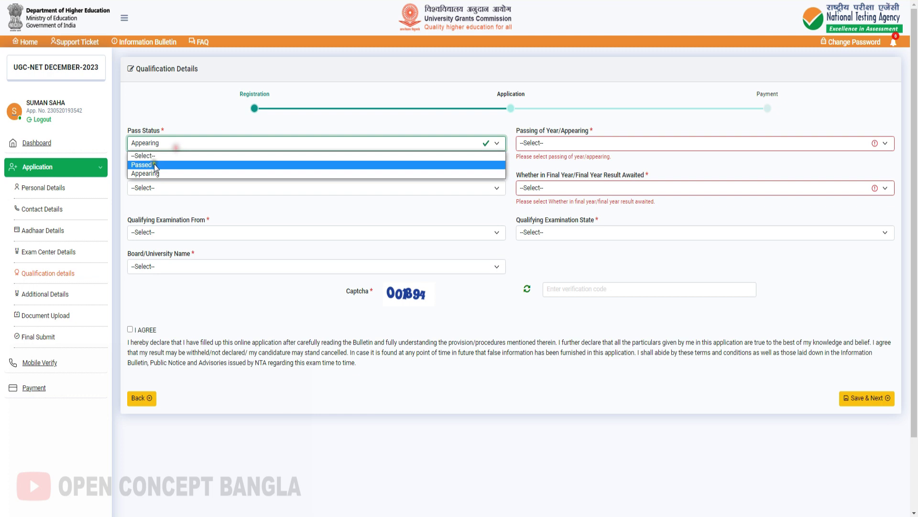
{"action": "left_click", "coordinate": [154, 163]}
{"action": "left_click", "coordinate": [569, 148]}
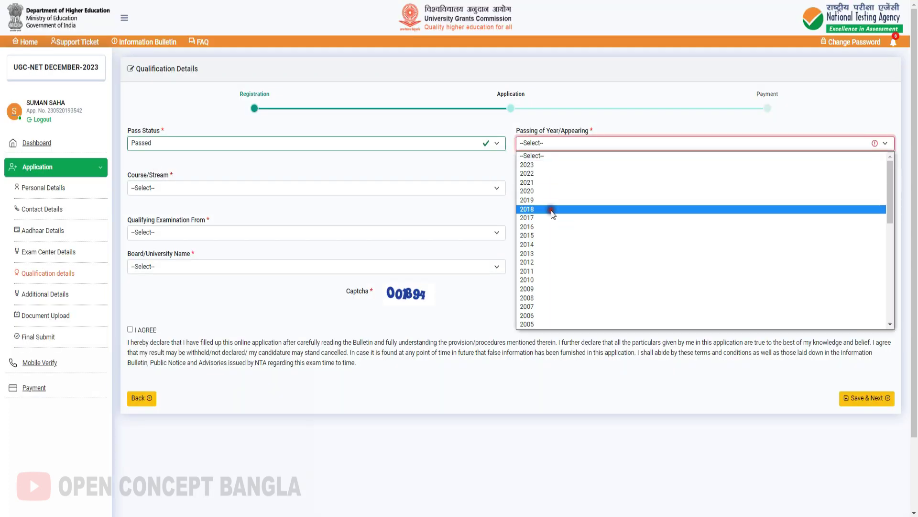
{"action": "left_click", "coordinate": [549, 210]}
- Choose course MASTER OF ARTS (MA), final-year result Not Applicable, and country INDIA
{"action": "left_click", "coordinate": [151, 180]}
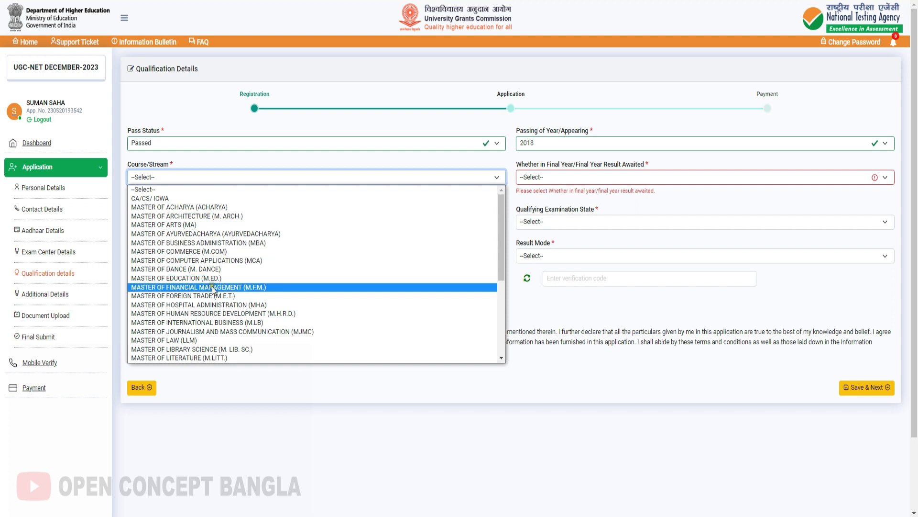
{"action": "scroll", "coordinate": [214, 287], "scroll_direction": "down", "scroll_amount": 5}
{"action": "scroll", "coordinate": [214, 287], "scroll_direction": "up", "scroll_amount": 5}
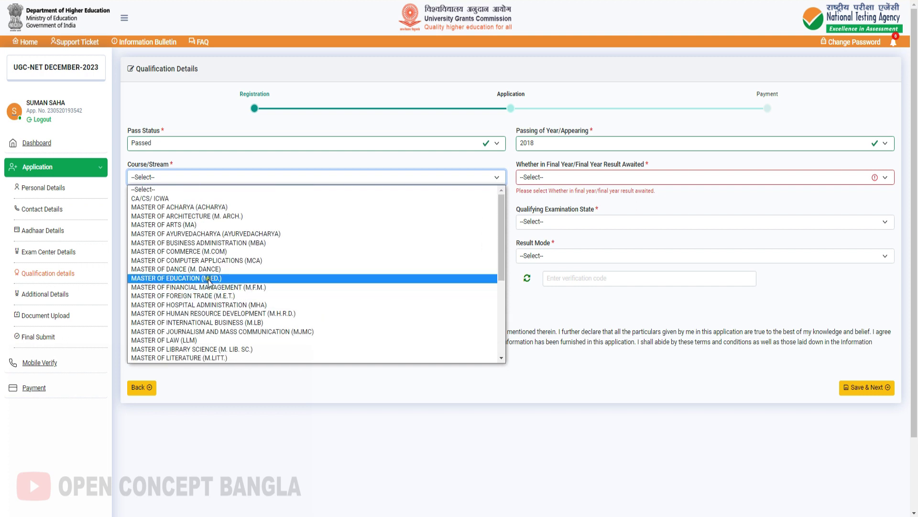
{"action": "left_click", "coordinate": [186, 223]}
{"action": "left_click", "coordinate": [549, 181]}
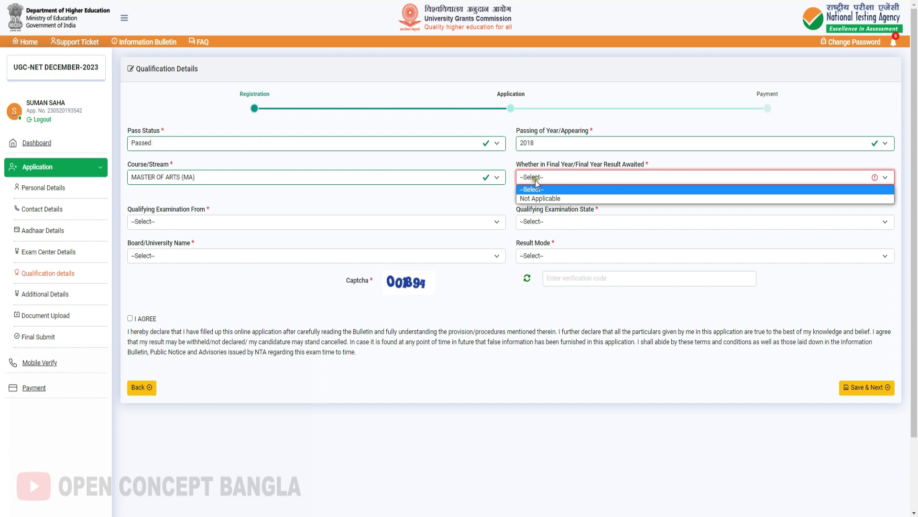
{"action": "left_click", "coordinate": [542, 199]}
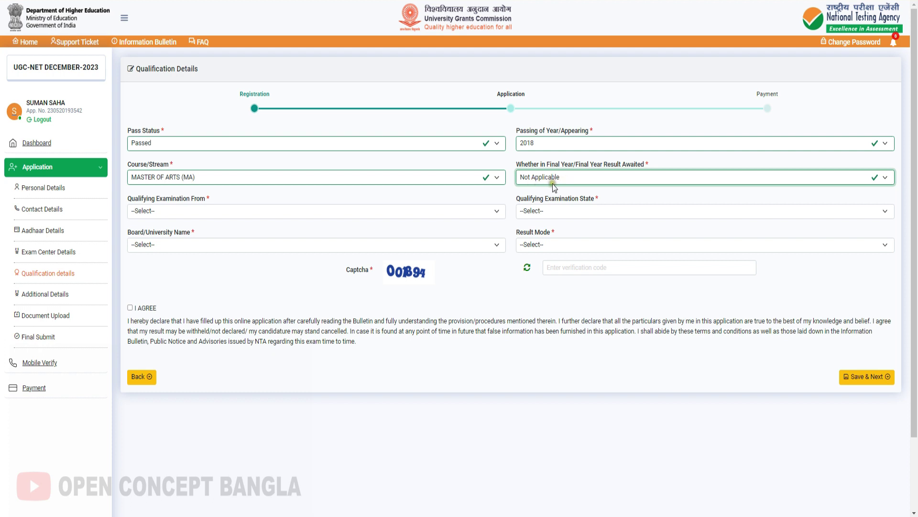
{"action": "left_click", "coordinate": [188, 211]}
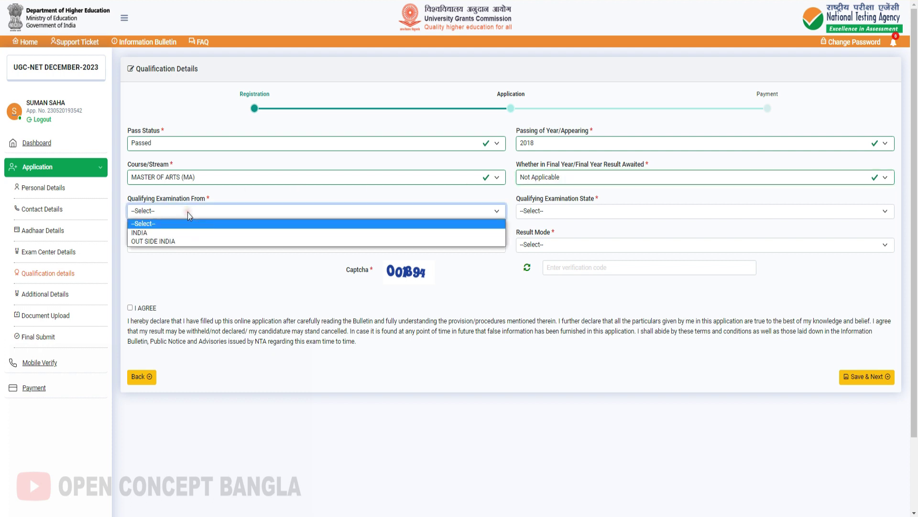
{"action": "left_click", "coordinate": [151, 233]}
- Set state WEST BENGAL, BURDWAN UNIVERSITY, and result mode percentage
{"action": "left_click", "coordinate": [563, 211]}
{"action": "scroll", "coordinate": [571, 370], "scroll_direction": "down", "scroll_amount": 5}
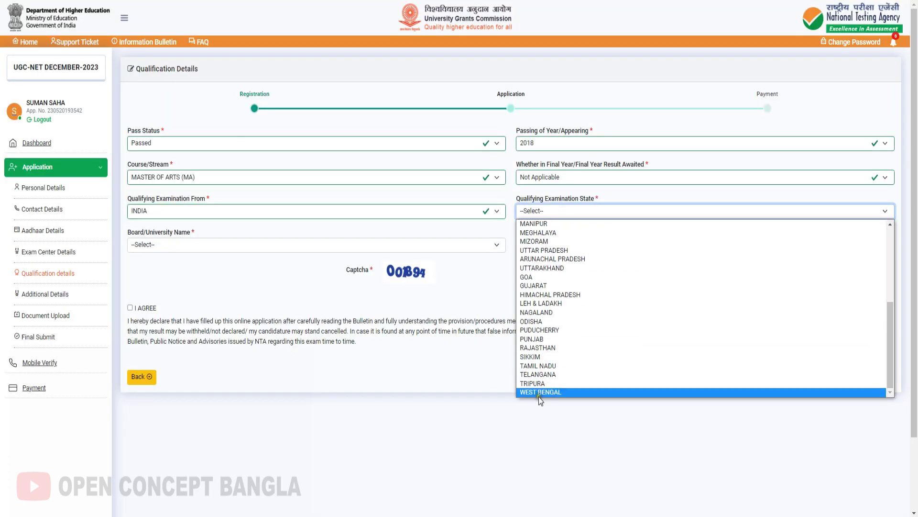
{"action": "left_click", "coordinate": [539, 392]}
{"action": "left_click", "coordinate": [156, 247]}
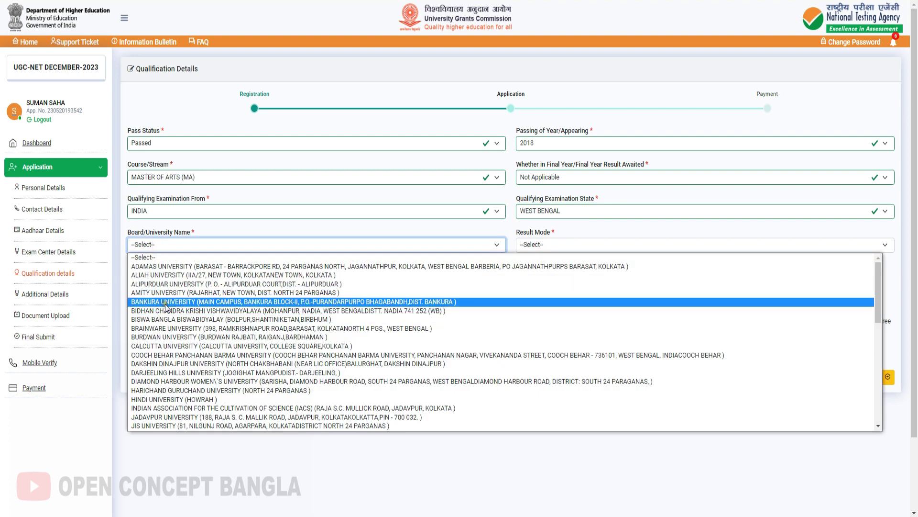
{"action": "left_click", "coordinate": [177, 337]}
{"action": "left_click", "coordinate": [554, 244]}
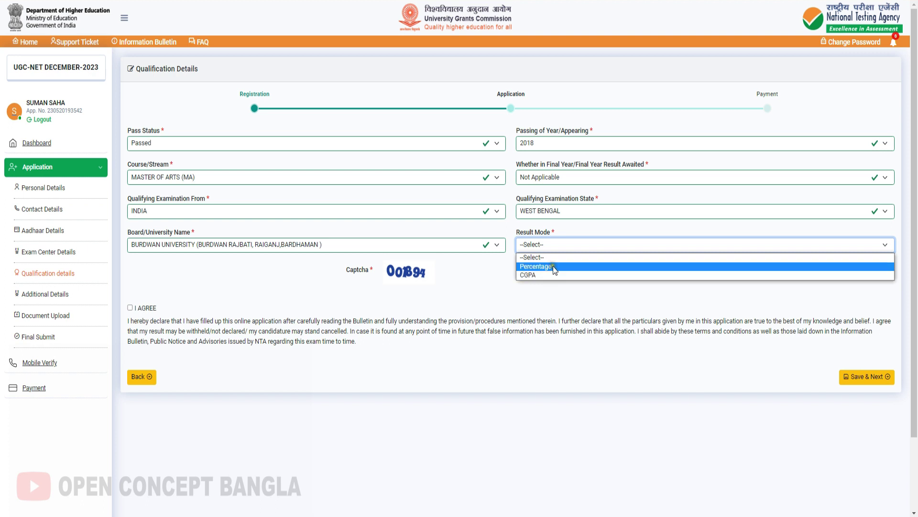
{"action": "left_click", "coordinate": [553, 265]}
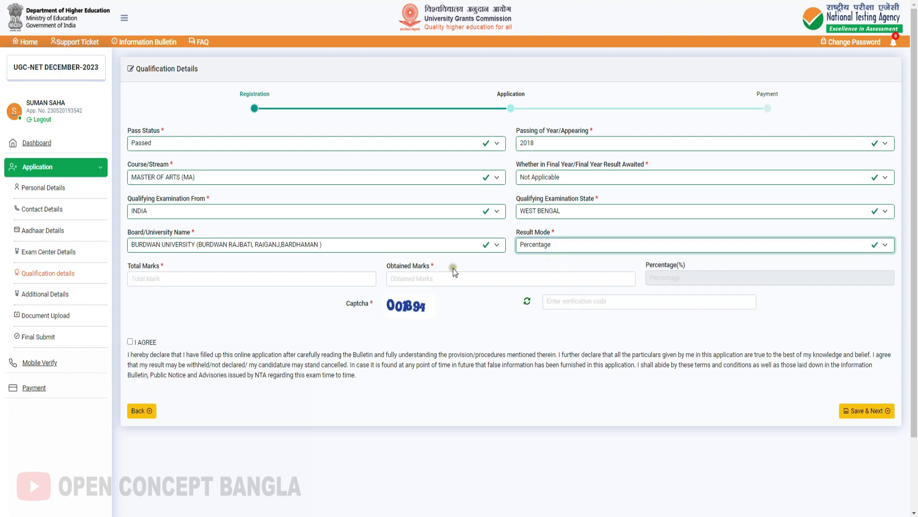
- Enter 800 total and 500 obtained marks, fill the captcha, accept, and save
{"action": "left_click", "coordinate": [139, 283]}
{"action": "type", "text": "800"}
{"action": "key", "text": "Tab"}
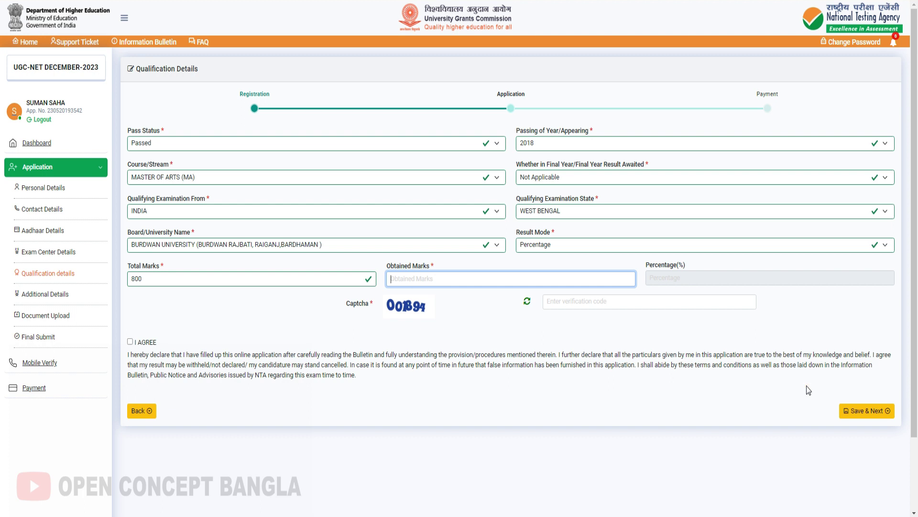
{"action": "type", "text": "500"}
{"action": "left_click", "coordinate": [610, 302]}
{"action": "left_click", "coordinate": [130, 341]}
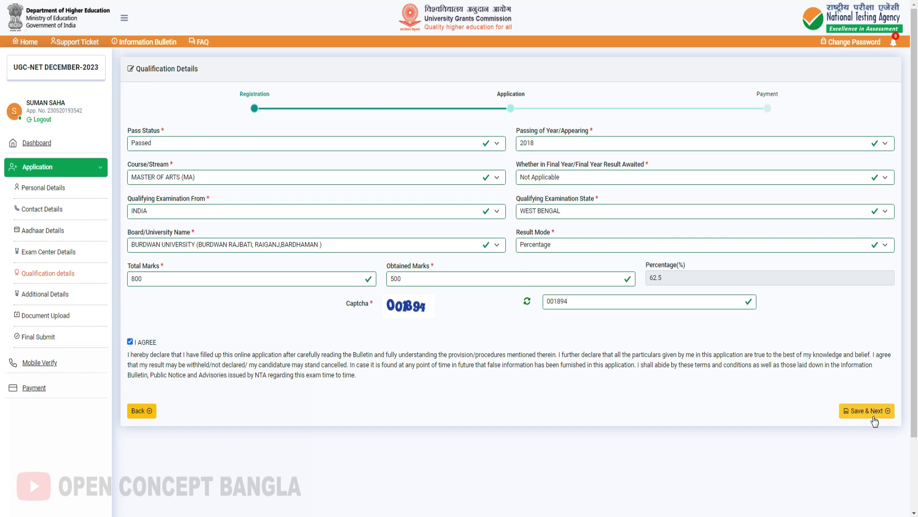
{"action": "left_click", "coordinate": [874, 420]}
{"action": "left_click", "coordinate": [461, 306]}
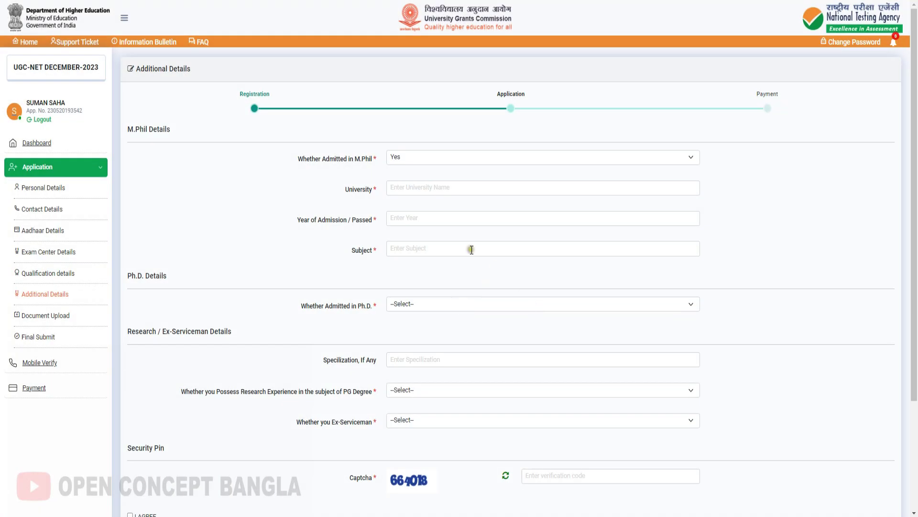
- Answer No for both the M.Phil admission and Ph.D. admission questions
{"action": "left_click", "coordinate": [417, 159]}
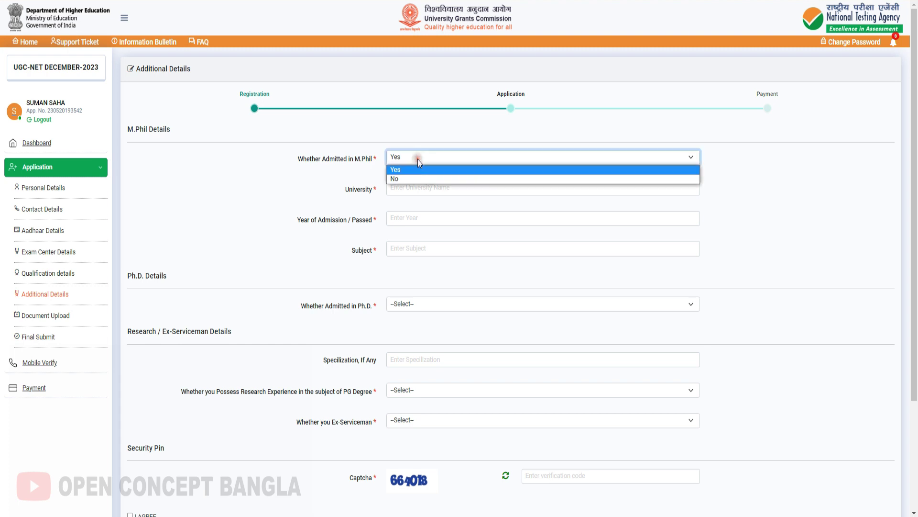
{"action": "left_click", "coordinate": [341, 178]}
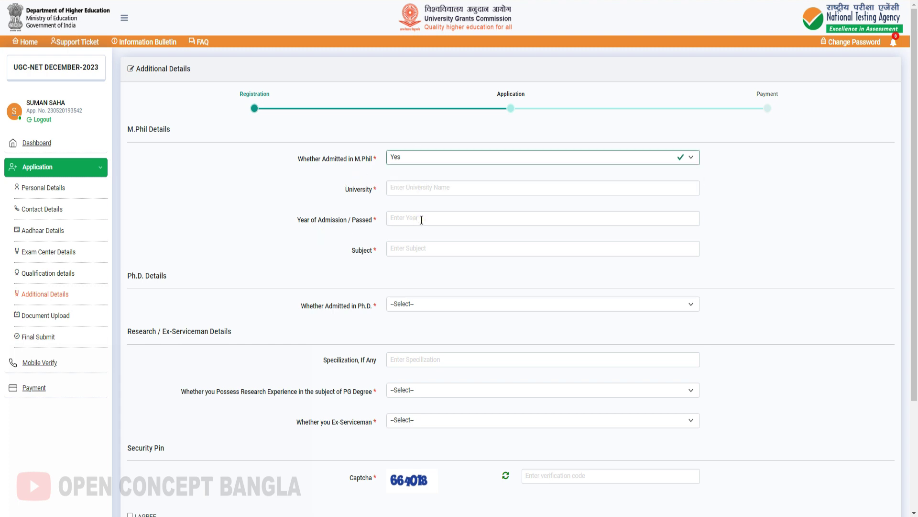
{"action": "left_click", "coordinate": [418, 159]}
{"action": "left_click", "coordinate": [409, 178]}
{"action": "scroll", "coordinate": [407, 158], "scroll_direction": "down", "scroll_amount": 2}
{"action": "left_click", "coordinate": [406, 129]}
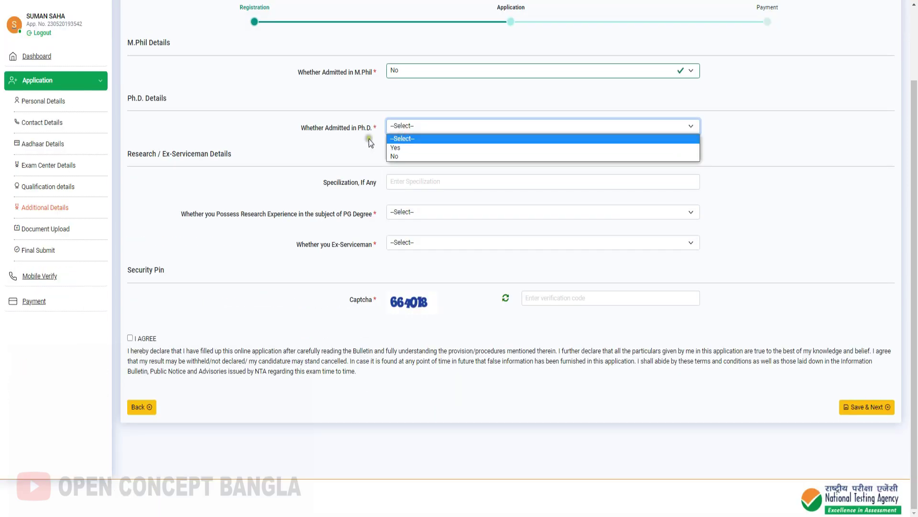
{"action": "left_click", "coordinate": [391, 148]}
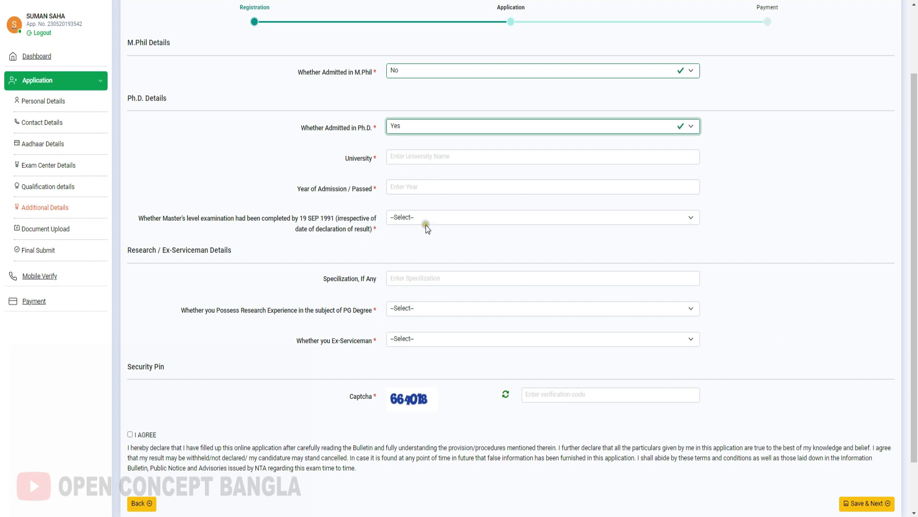
{"action": "left_click", "coordinate": [425, 130]}
{"action": "left_click", "coordinate": [415, 157]}
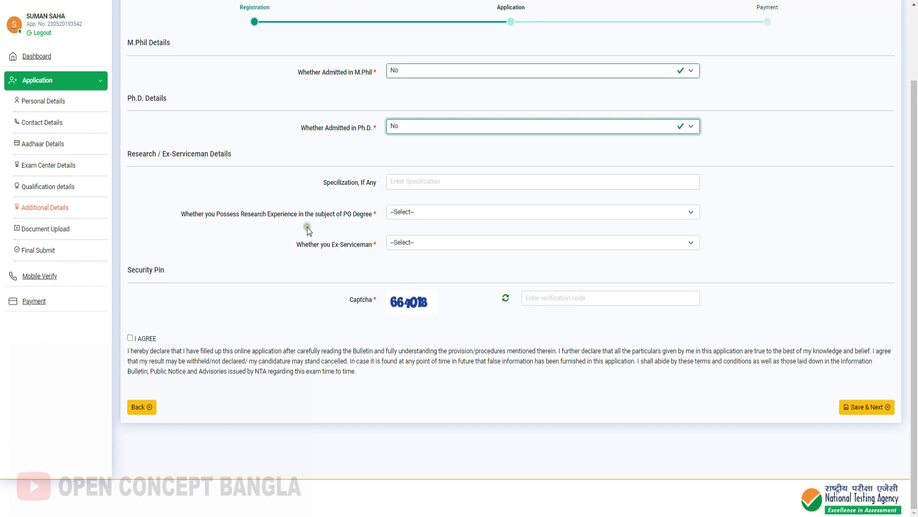
- Answer No for research experience and ex-serviceman, enter the captcha, accept the declaration, and save
{"action": "left_click", "coordinate": [420, 213]}
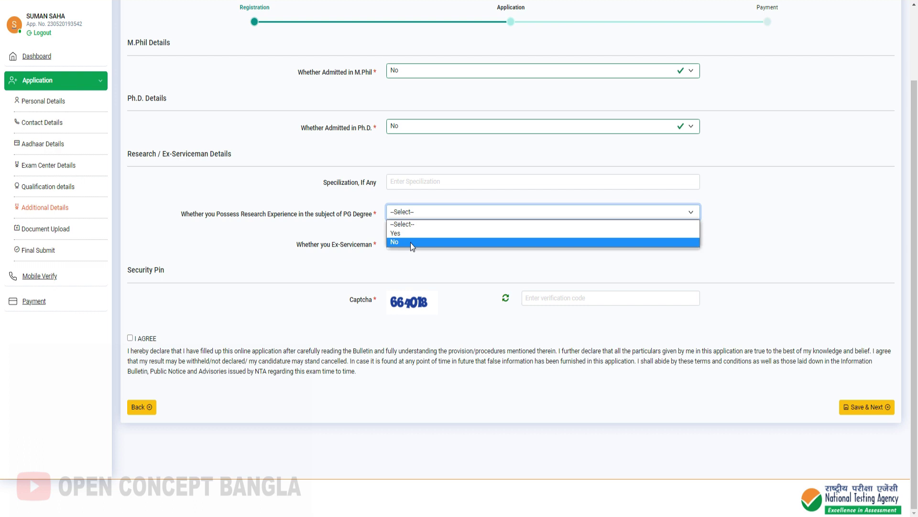
{"action": "left_click", "coordinate": [410, 242]}
{"action": "left_click", "coordinate": [411, 242]}
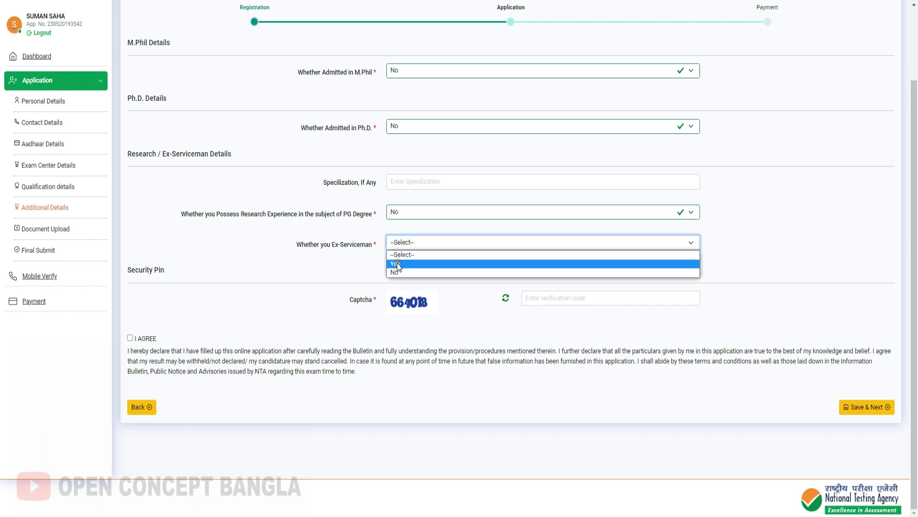
{"action": "left_click", "coordinate": [413, 272]}
{"action": "left_click", "coordinate": [579, 298]}
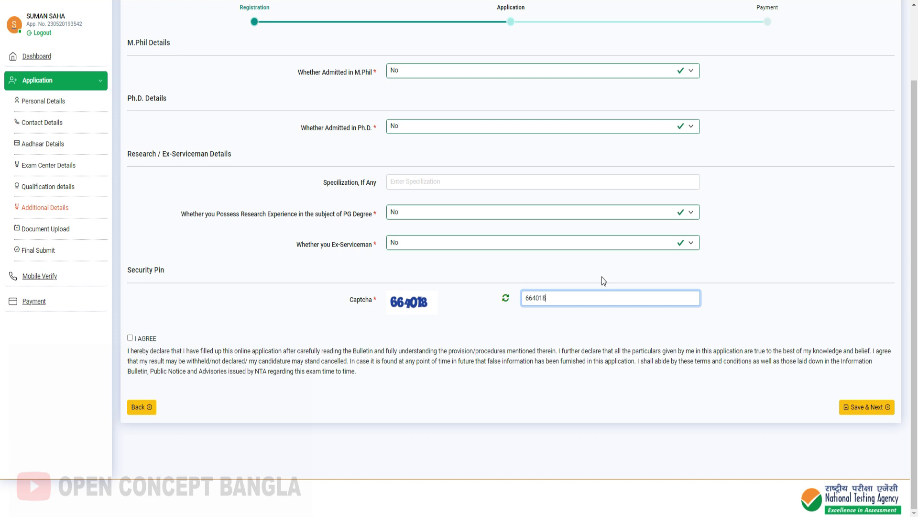
{"action": "left_click", "coordinate": [129, 338]}
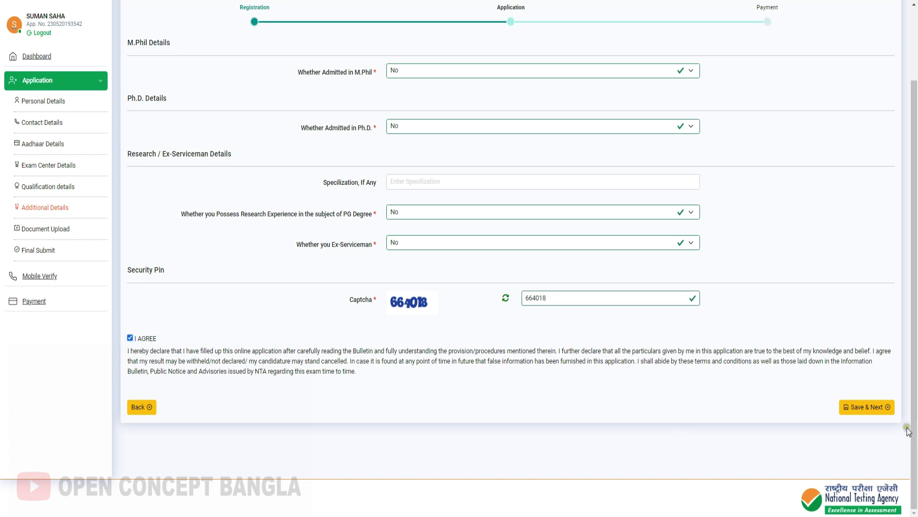
{"action": "left_click", "coordinate": [867, 408]}
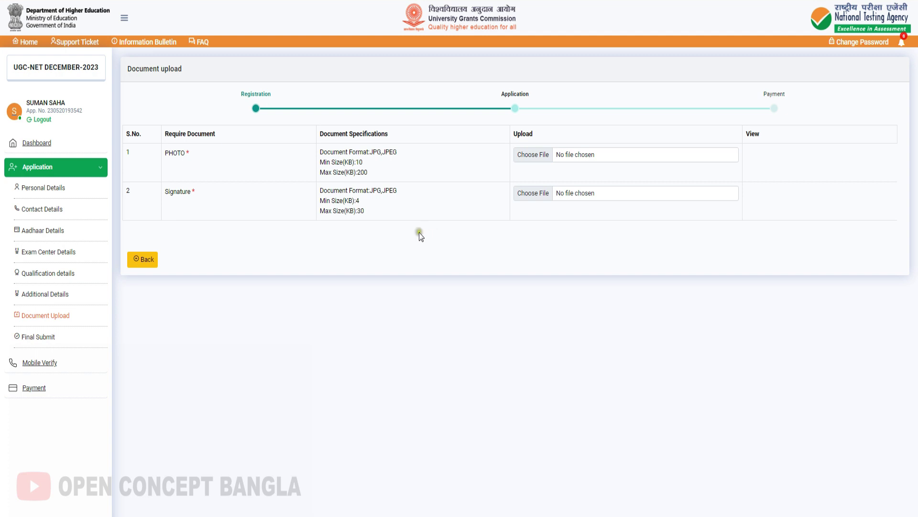
- Upload the photo and signature JPG files and save the Document Upload page
{"action": "left_click", "coordinate": [293, 239]}
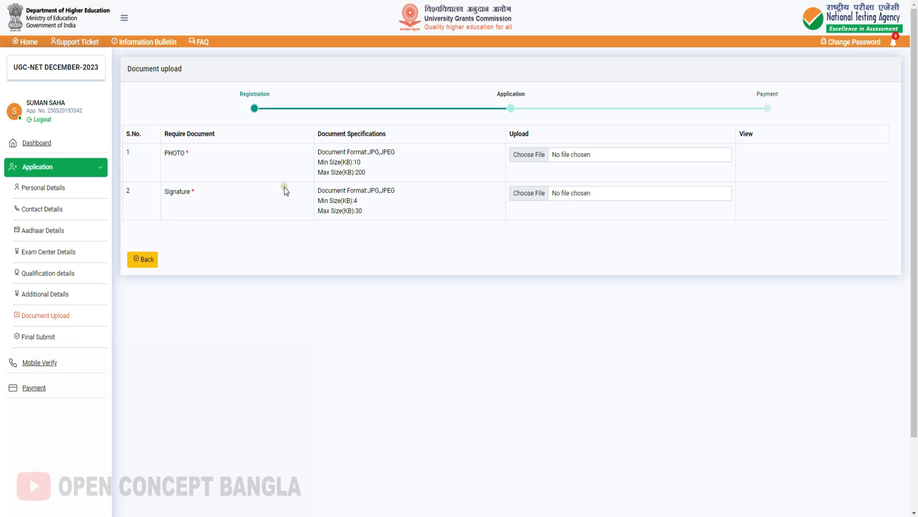
{"action": "left_click", "coordinate": [381, 211]}
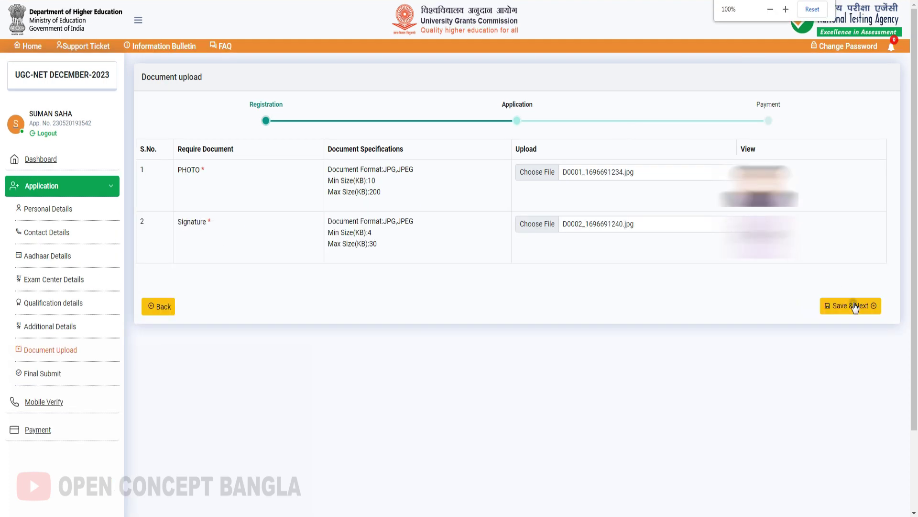
{"action": "left_click", "coordinate": [854, 306]}
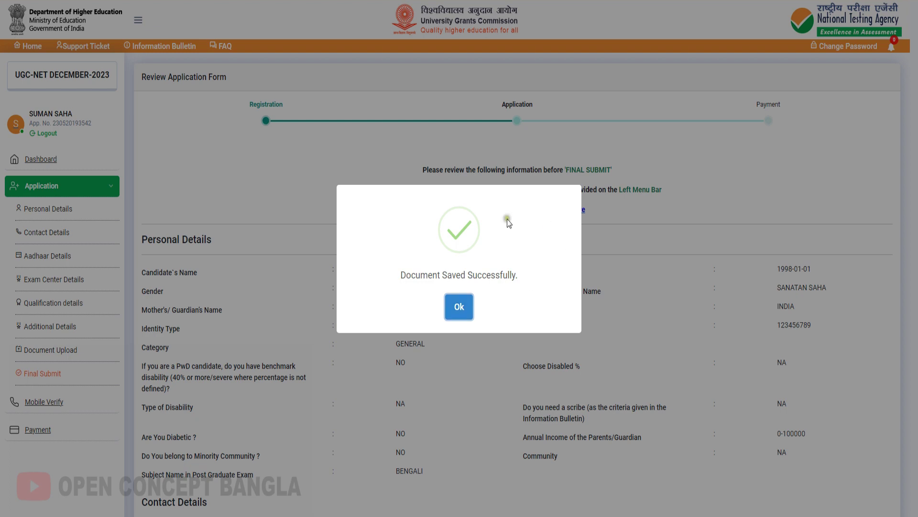
- Send an OTP to verify the mobile number after entering the captcha
{"action": "left_click", "coordinate": [460, 310]}
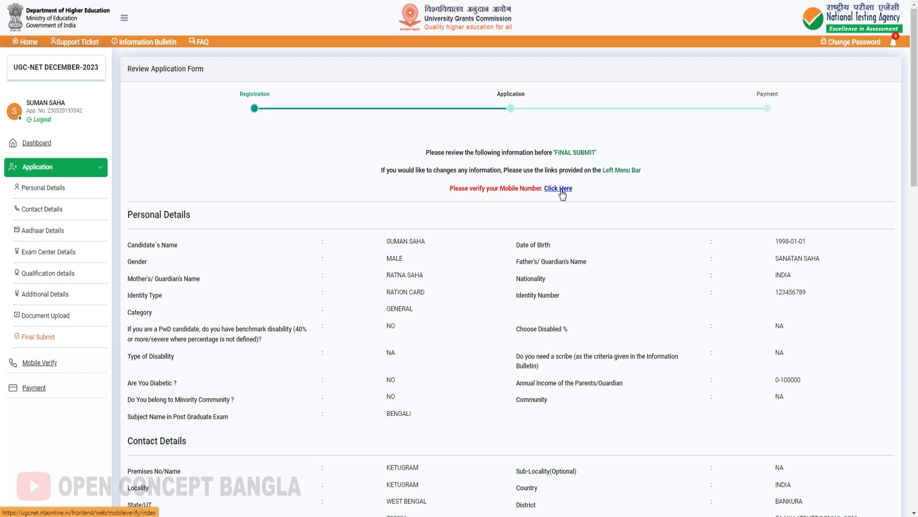
{"action": "left_click", "coordinate": [560, 189]}
{"action": "left_click", "coordinate": [528, 124]}
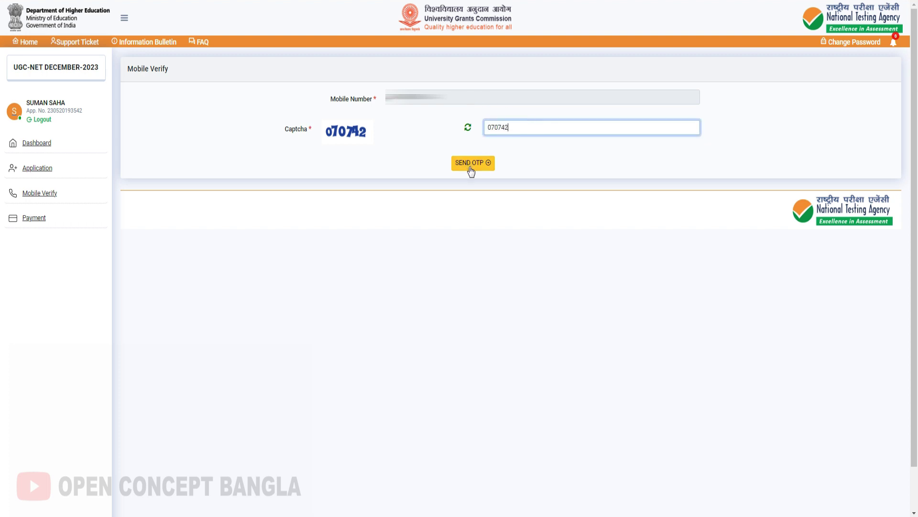
{"action": "left_click", "coordinate": [471, 163]}
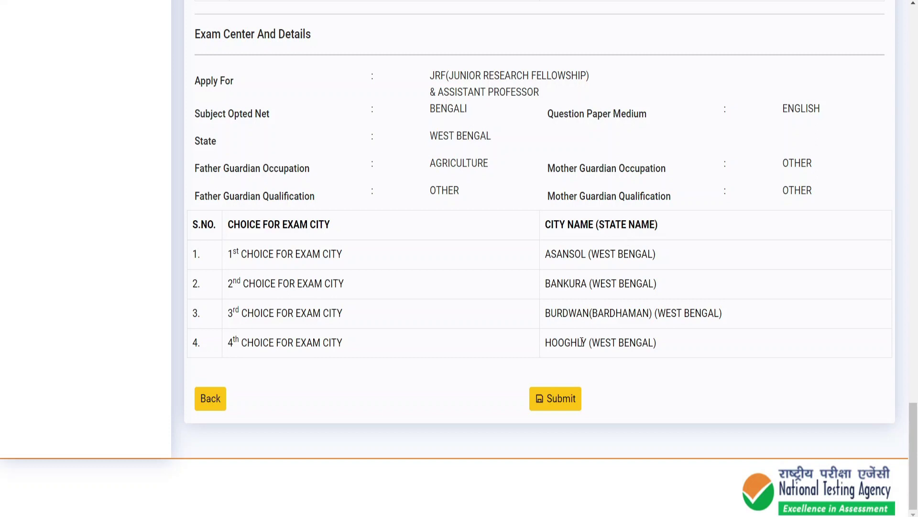
- Confirm name, mother's name, mobile, course, date of birth, gender and email, then final-submit
{"action": "left_click", "coordinate": [561, 410]}
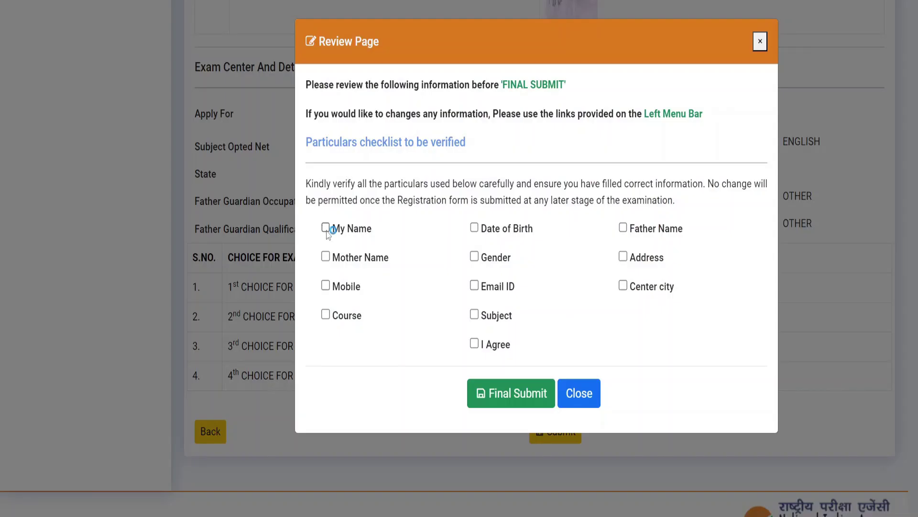
{"action": "left_click", "coordinate": [325, 228]}
{"action": "left_click", "coordinate": [327, 258]}
{"action": "left_click", "coordinate": [325, 286]}
{"action": "left_click", "coordinate": [326, 317]}
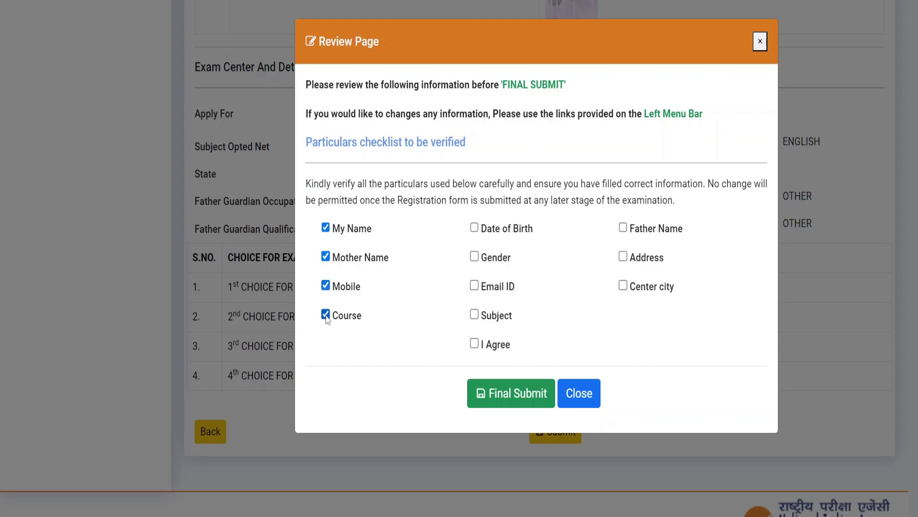
{"action": "left_click", "coordinate": [478, 230]}
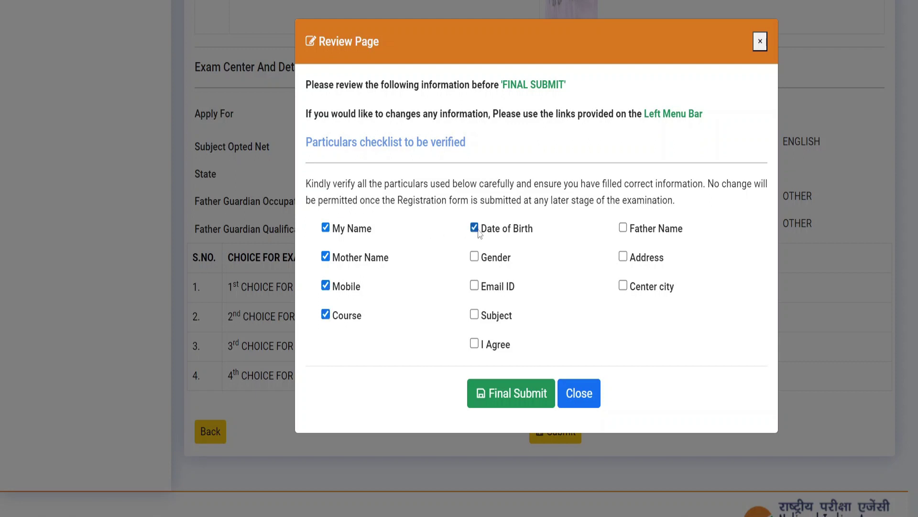
{"action": "left_click", "coordinate": [475, 259]}
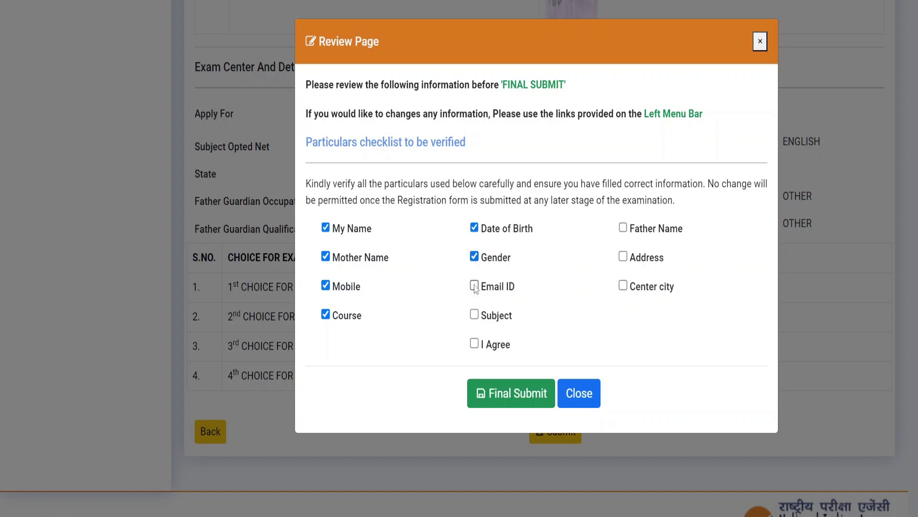
{"action": "left_click", "coordinate": [477, 317]}
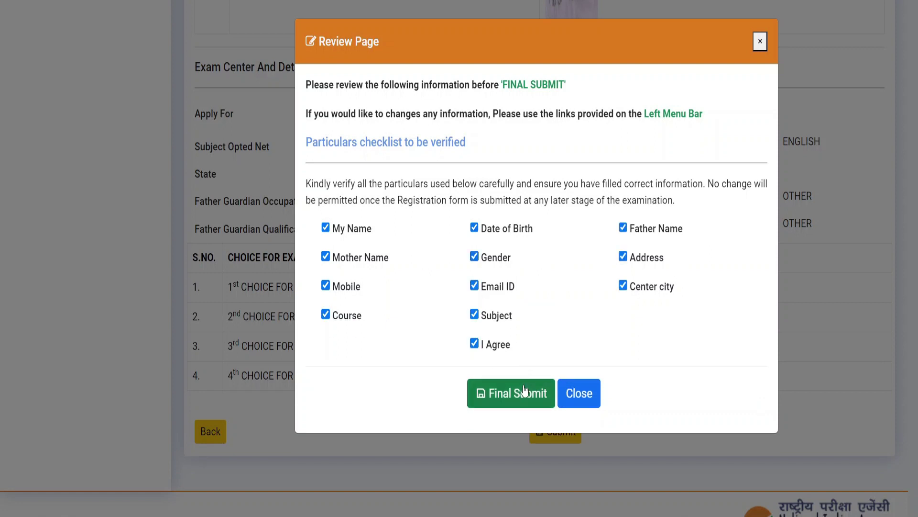
{"action": "left_click", "coordinate": [524, 392]}
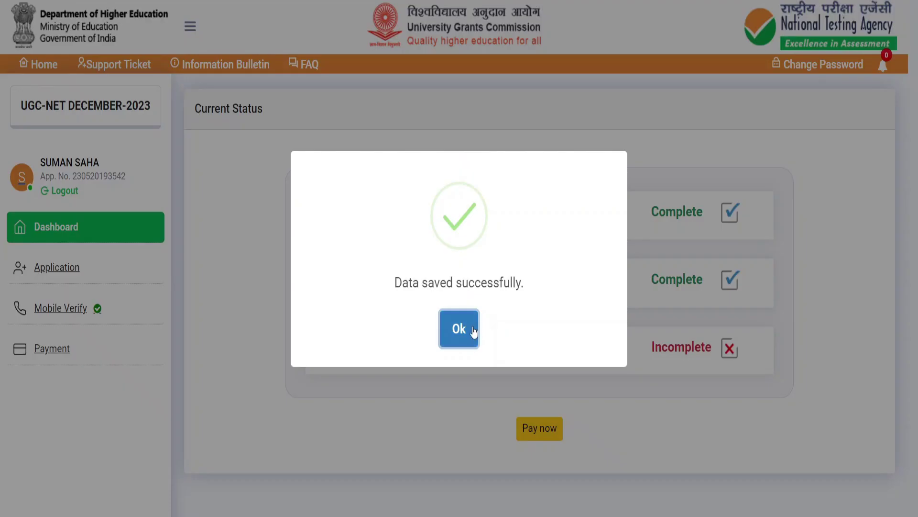
- Start paying the ₹1150.00 fee through the SBI Epay gateway
{"action": "left_click", "coordinate": [470, 332]}
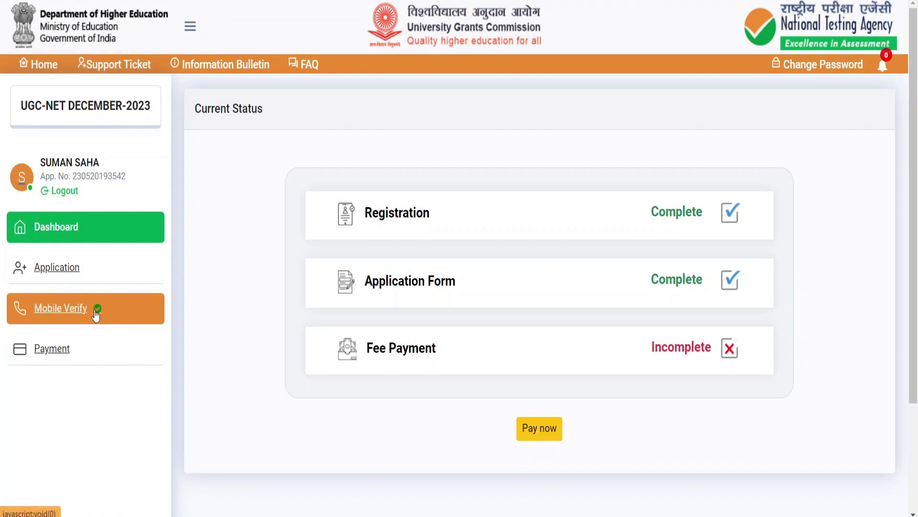
{"action": "left_click", "coordinate": [545, 433]}
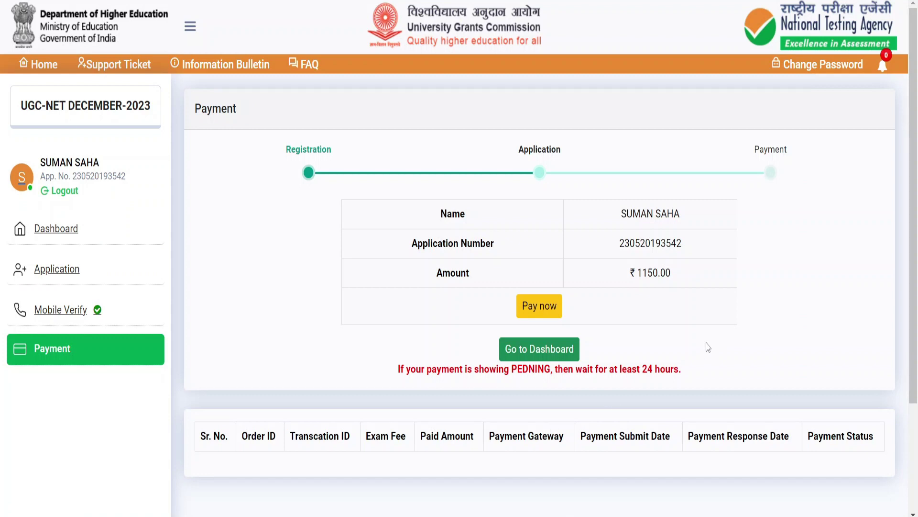
{"action": "left_click", "coordinate": [544, 308]}
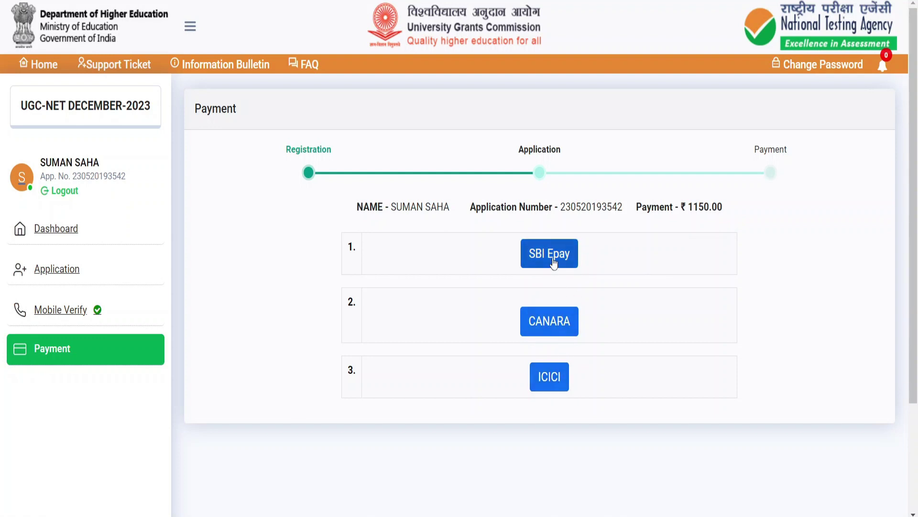
{"action": "left_click", "coordinate": [553, 264]}
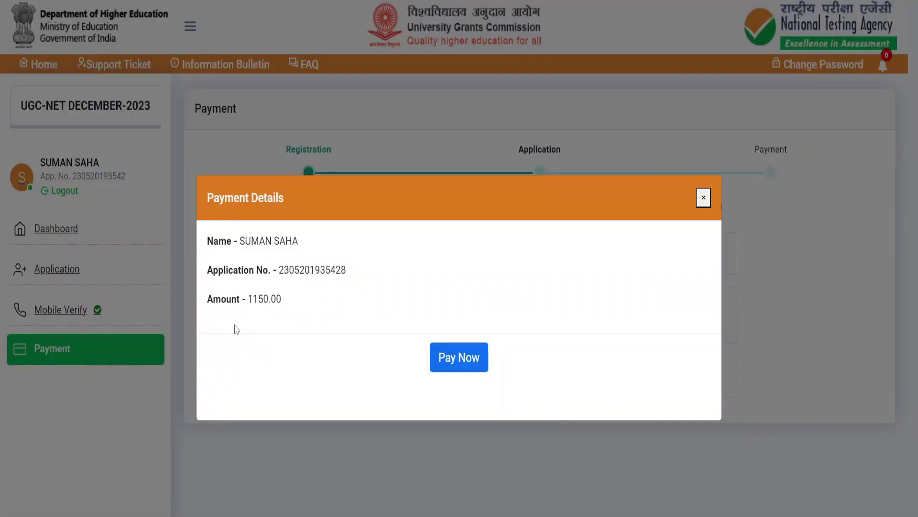
{"action": "left_click", "coordinate": [473, 366]}
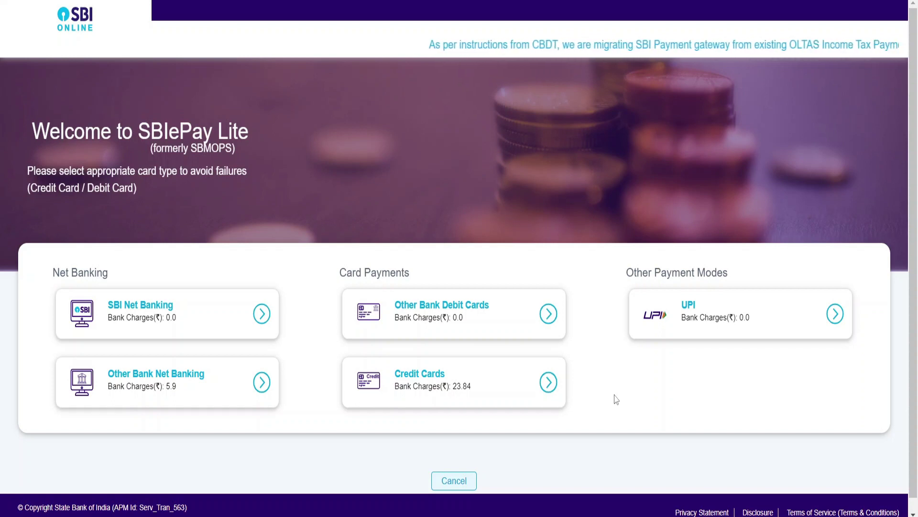
- Choose UPI in SBI ePay Lite and select QR-code payment for Rs 1150.00
{"action": "left_click", "coordinate": [835, 316]}
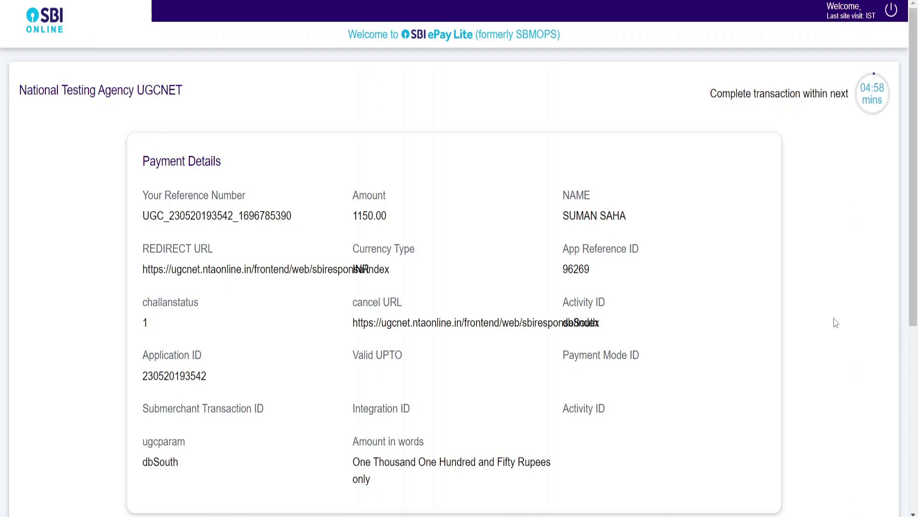
{"action": "scroll", "coordinate": [836, 323], "scroll_direction": "down", "scroll_amount": 5}
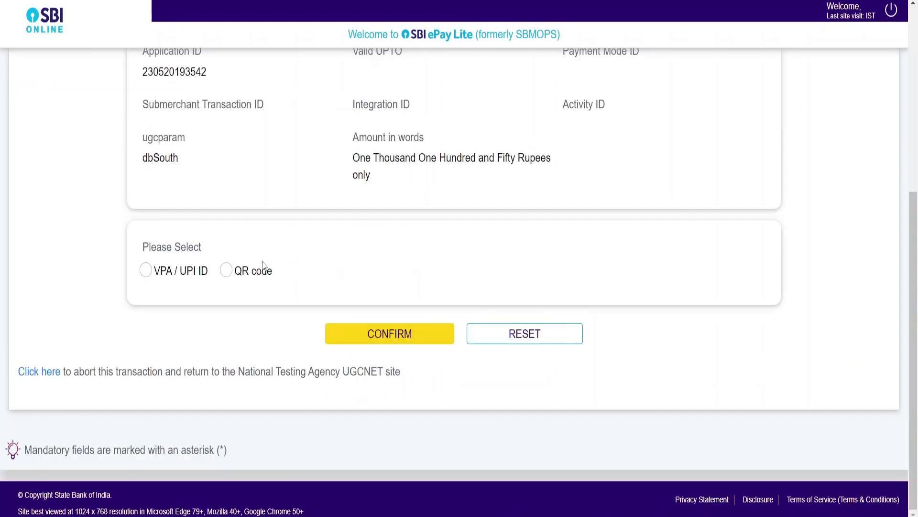
{"action": "left_click", "coordinate": [225, 272]}
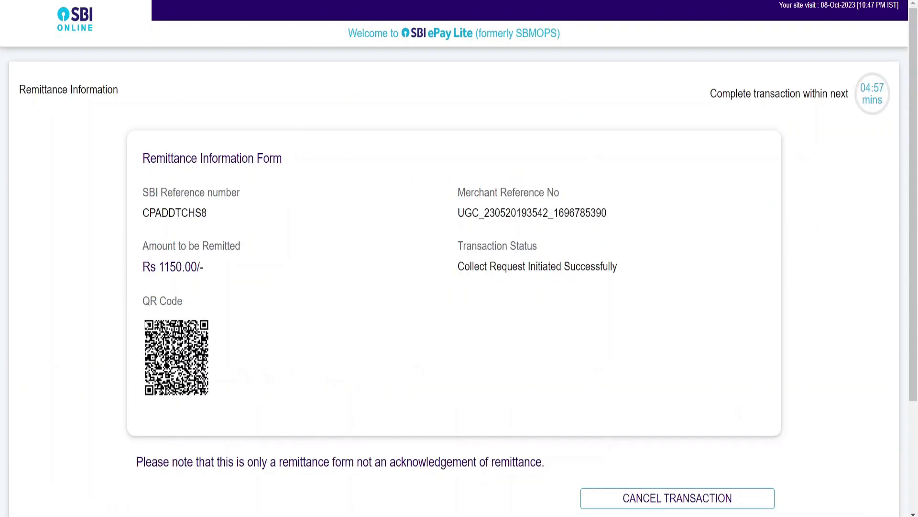